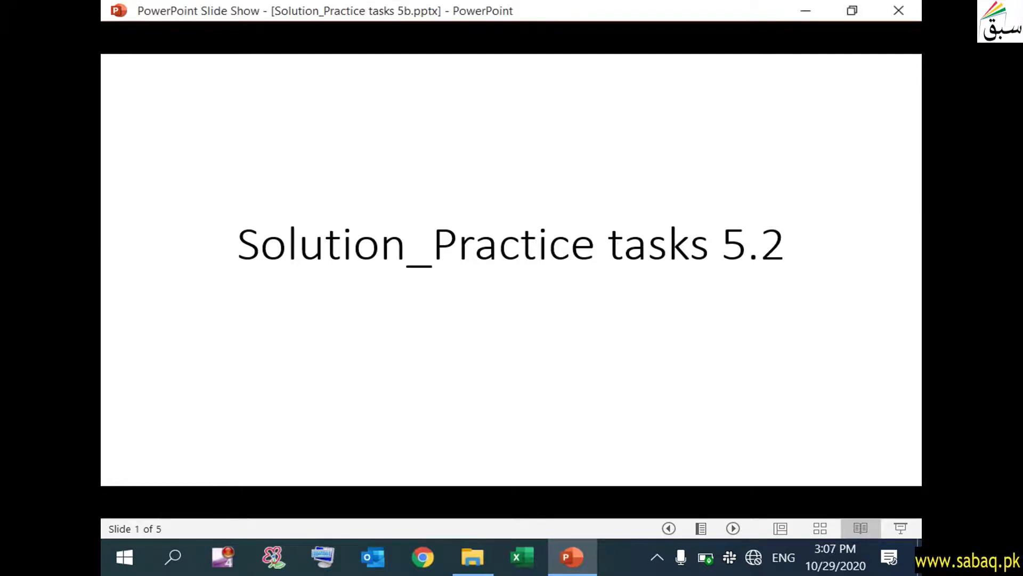
- Advance the slide show to slide 2, Project 1, then minimize it to reach the desktop
key("Right")
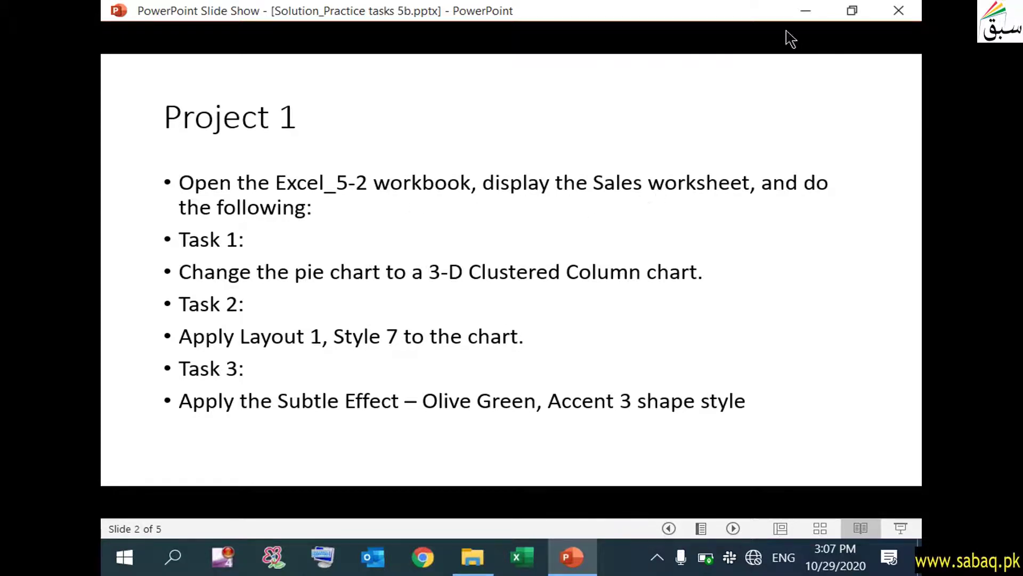
left_click(805, 12)
- Browse through Practice Tasks and Excercise Files into the Objective5 folder
double_click(229, 24)
double_click(431, 131)
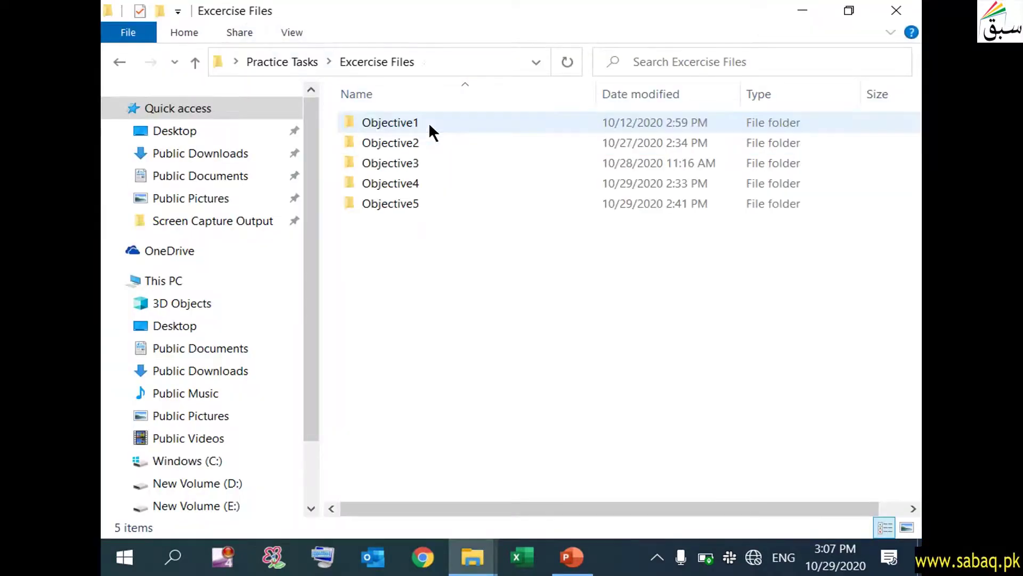
double_click(438, 205)
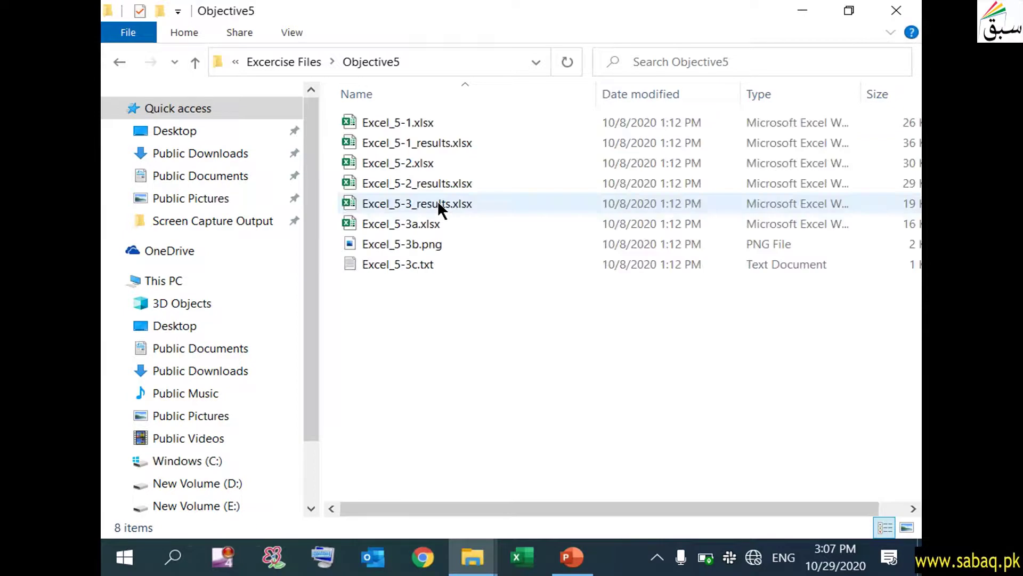
- Preview Excel_5-1's Sales sheet, close it, and open Excel_5-2.xlsx instead
left_click(423, 140)
left_click(416, 122)
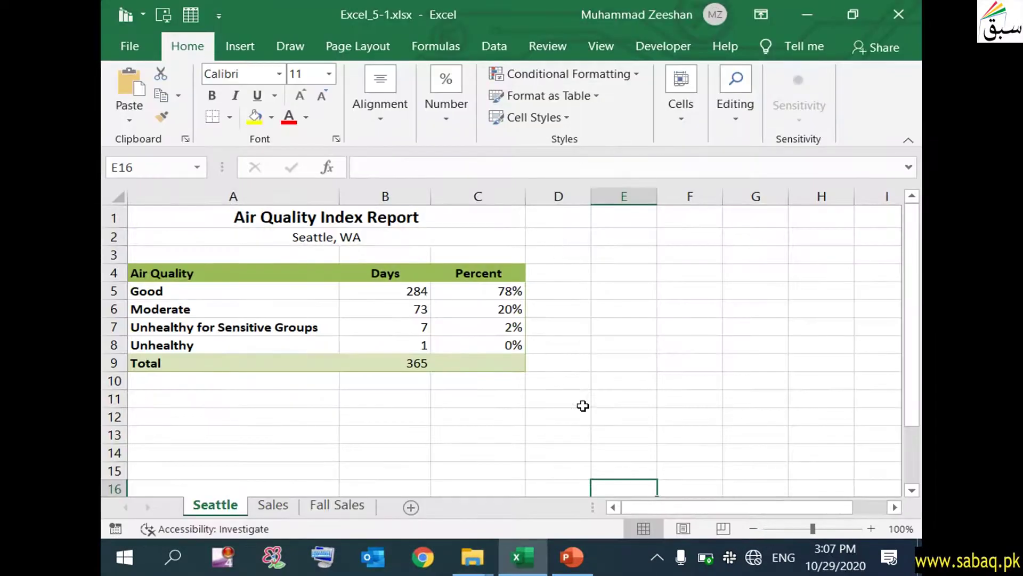
left_click(277, 508)
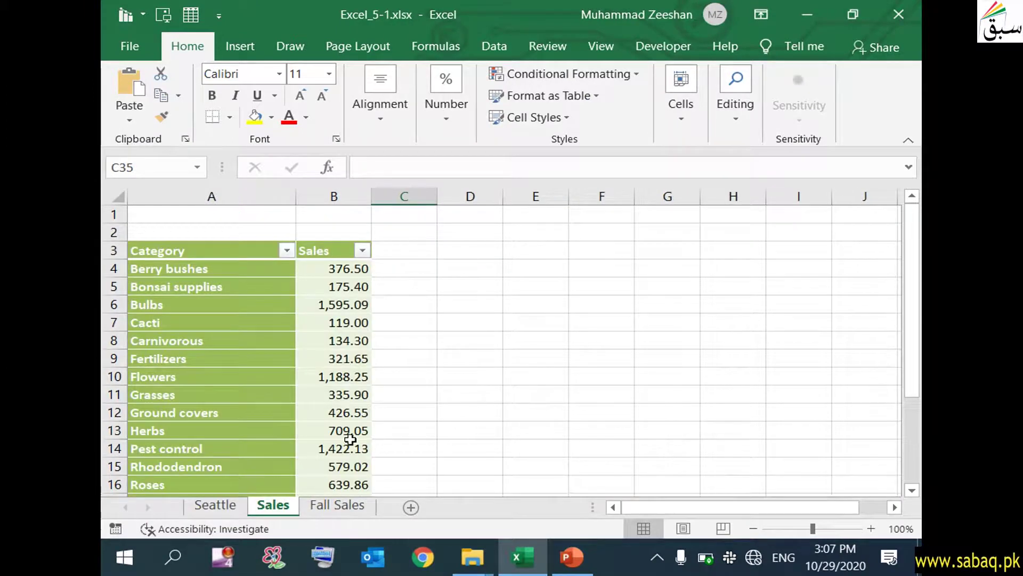
left_click(916, 12)
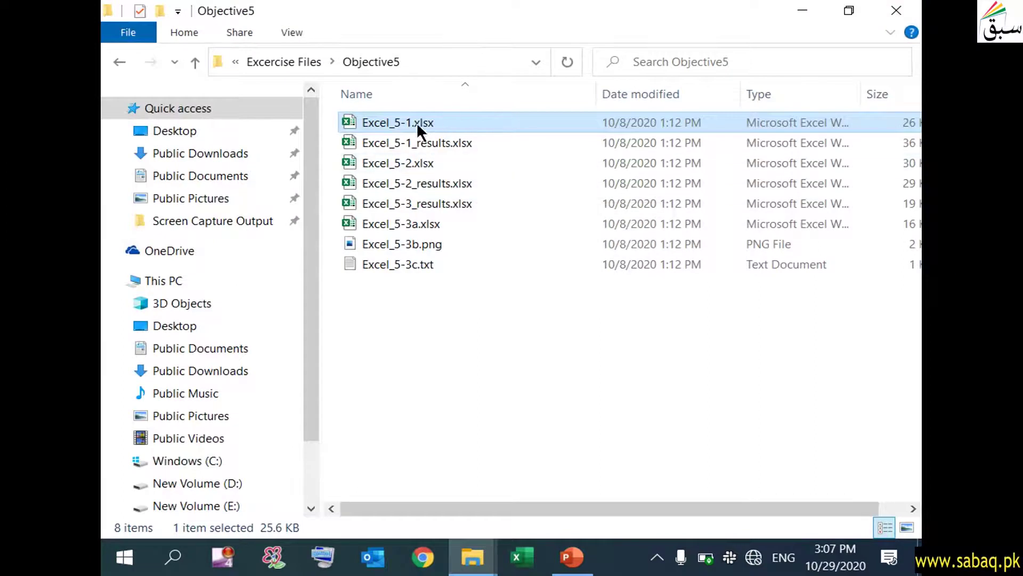
left_click(386, 165)
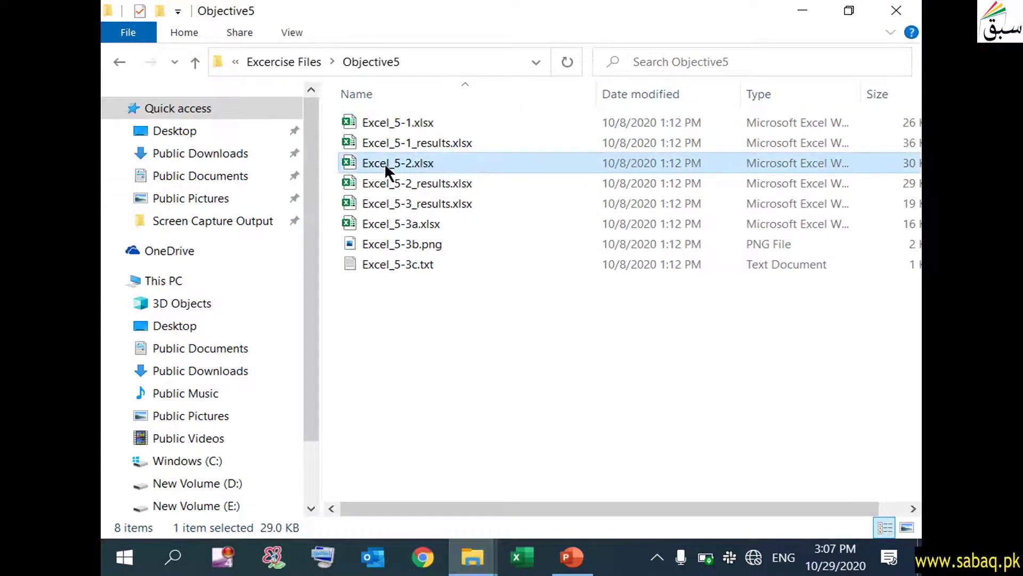
double_click(438, 163)
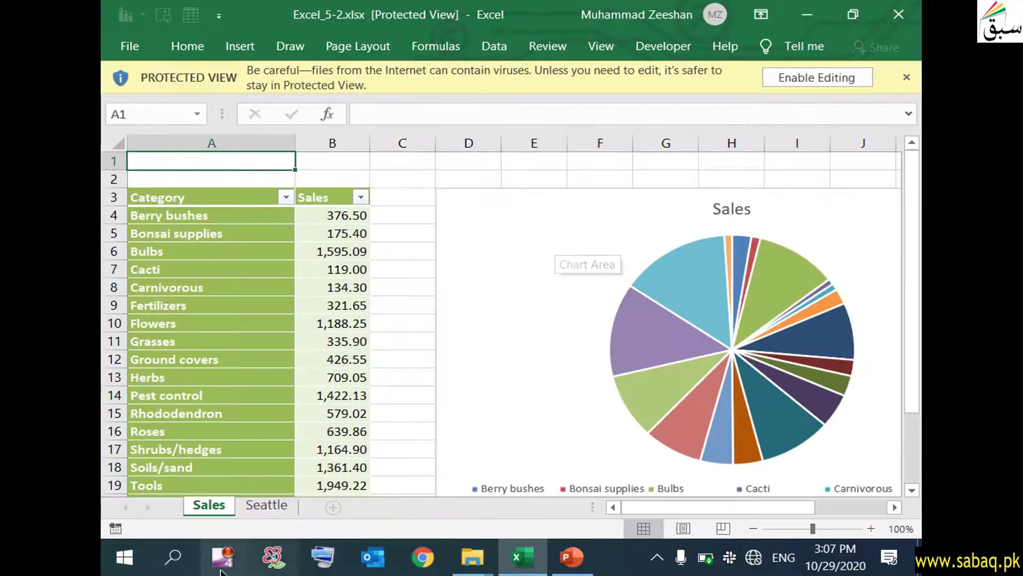
- Enable editing on Excel_5-2 and reread the task slide in PowerPoint
left_click(859, 80)
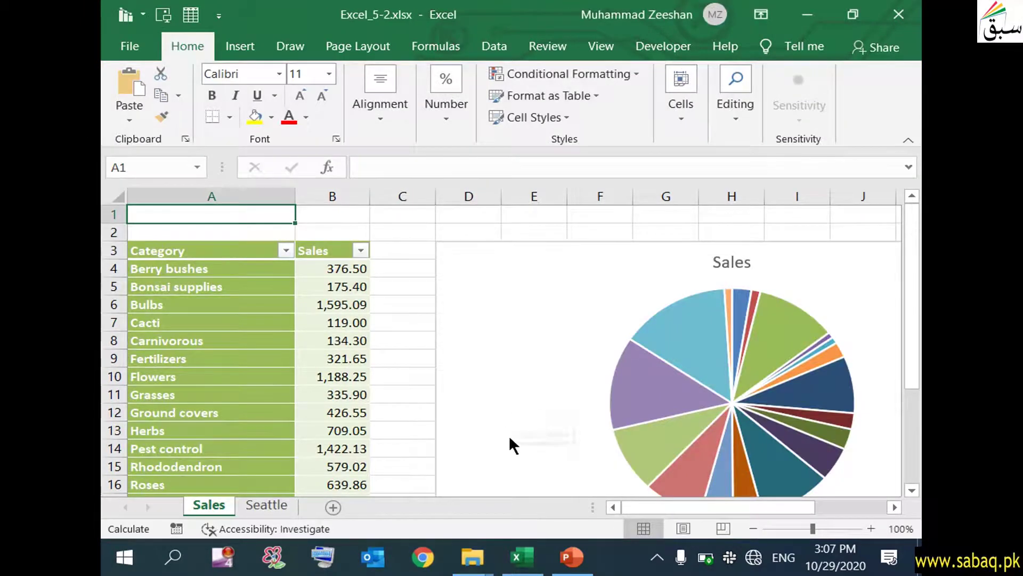
left_click(572, 557)
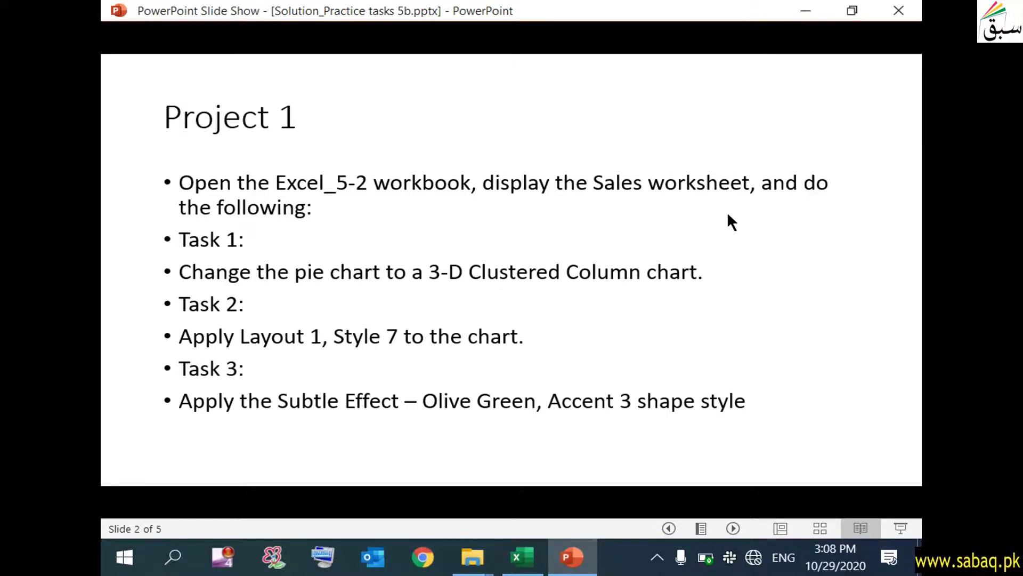
left_click(805, 13)
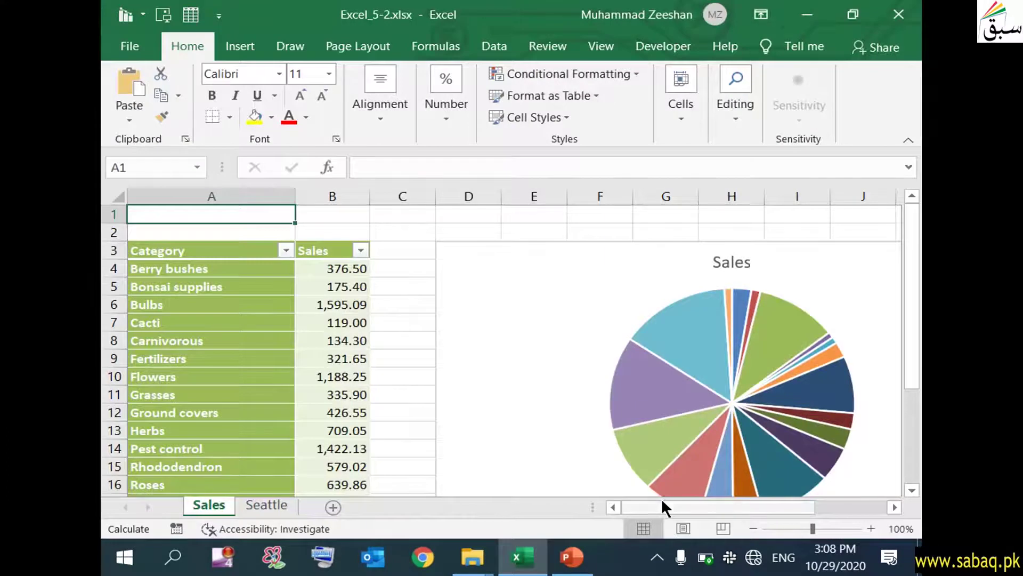
- Select the Sales pie chart and show its Chart Design options
left_click_drag(661, 507, 711, 507)
scroll(676, 418, "down", 1)
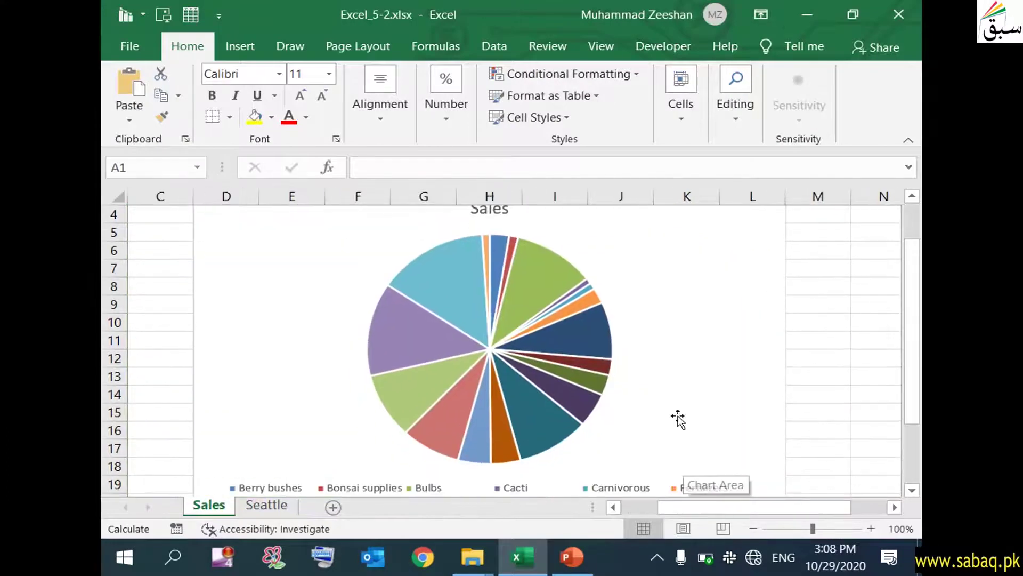
left_click(686, 244)
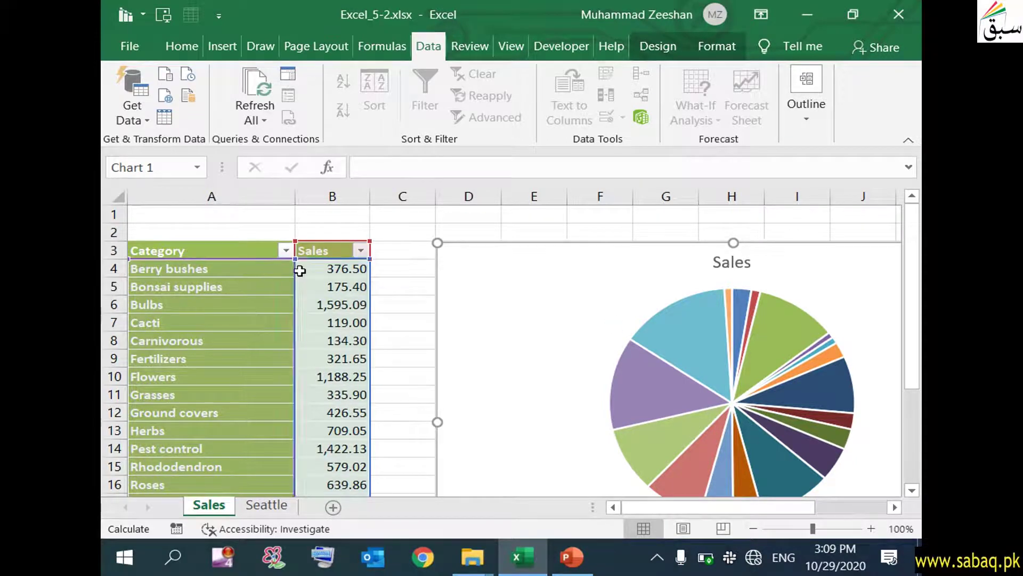
scroll(744, 436, "down", 1)
left_click_drag(737, 503, 759, 503)
scroll(765, 492, "up", 1)
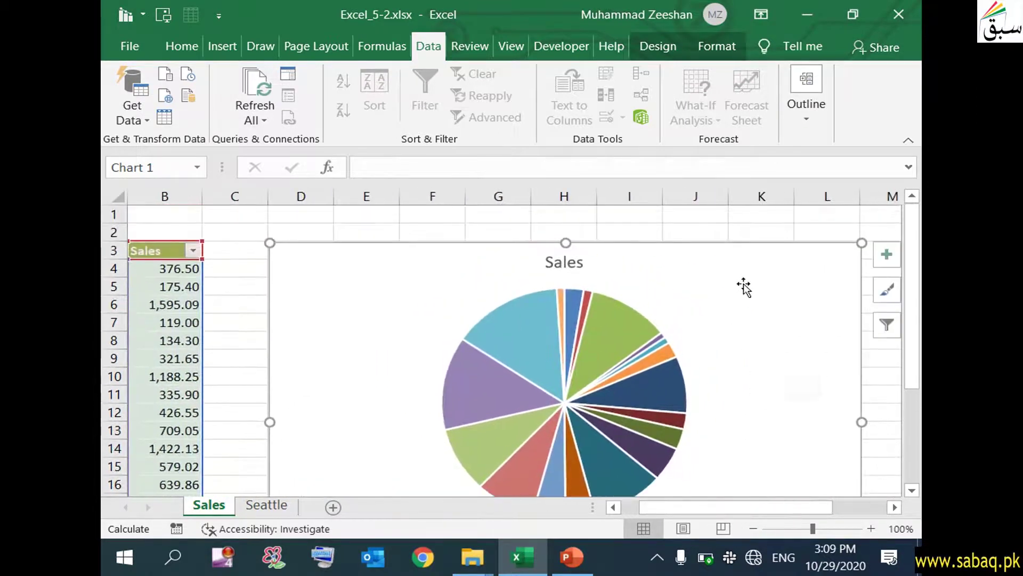
left_click(657, 47)
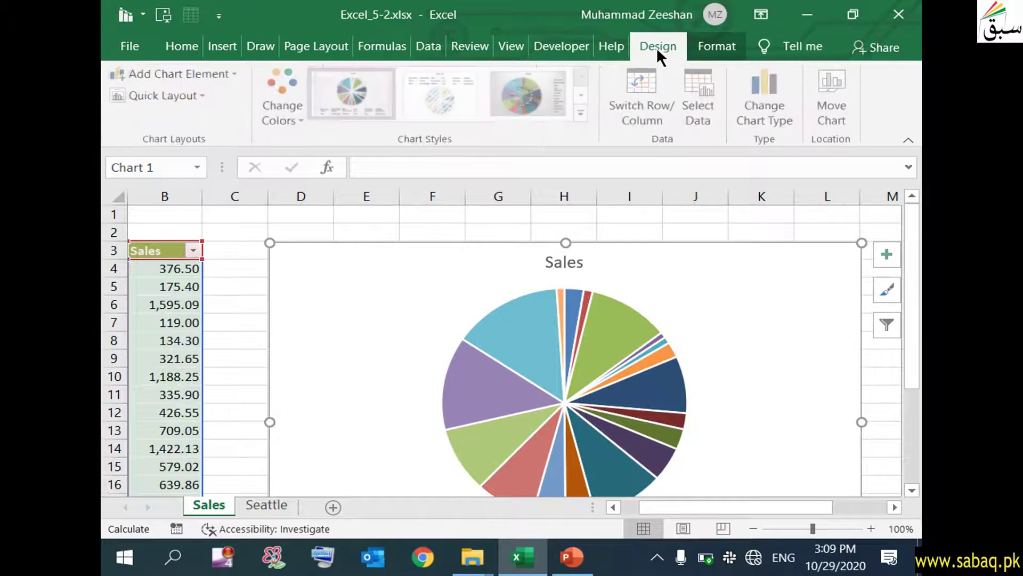
- Switch the Sales pie chart to the Column category's 3-D Clustered Column type
left_click(767, 102)
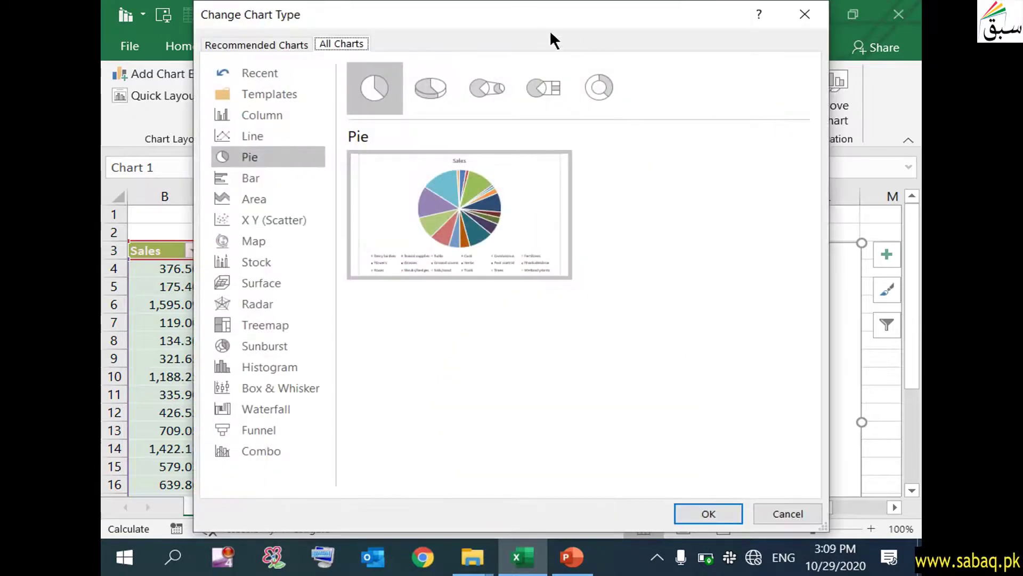
left_click_drag(548, 15, 562, 14)
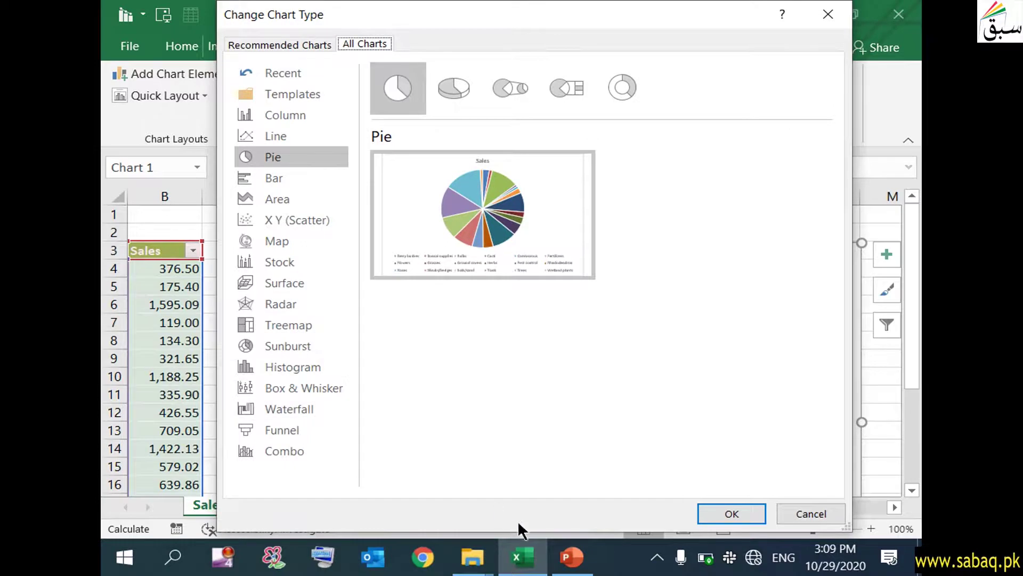
left_click(572, 557)
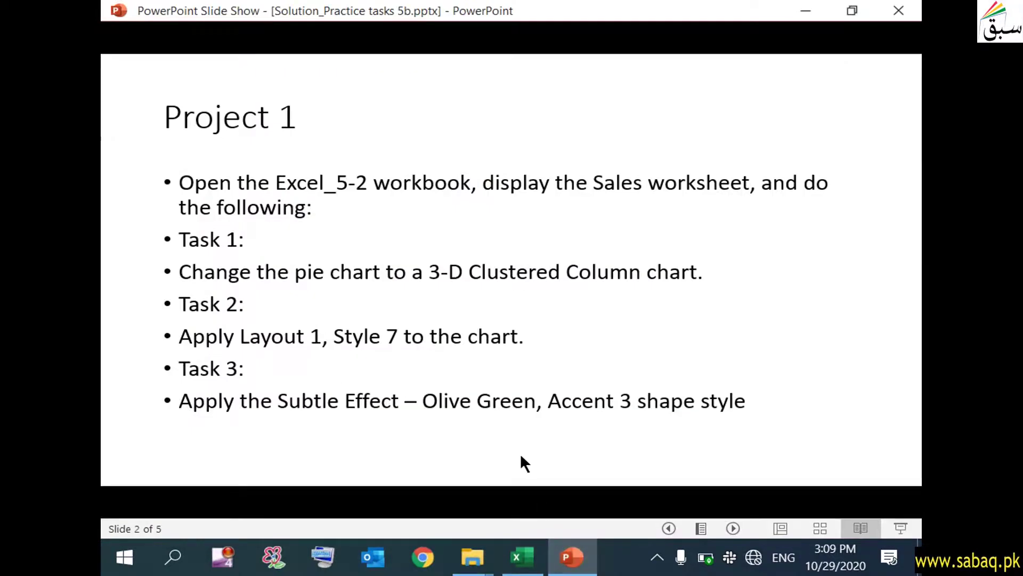
left_click(569, 554)
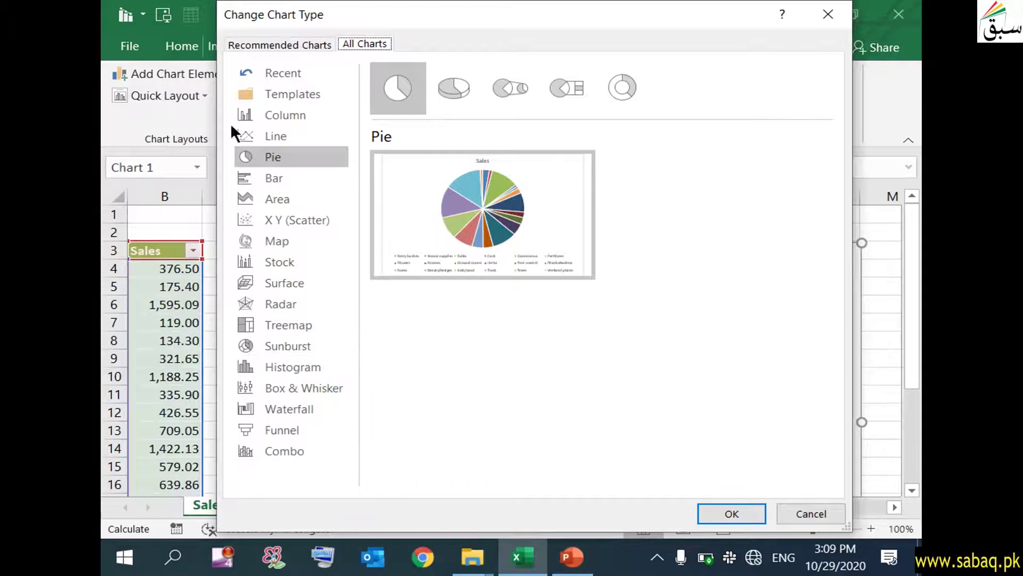
left_click(288, 114)
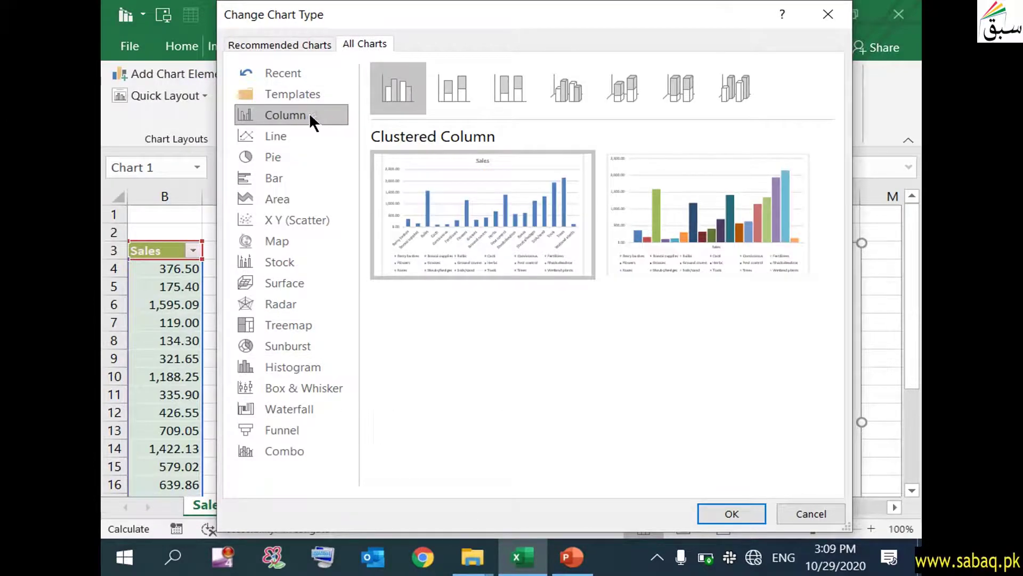
left_click(559, 92)
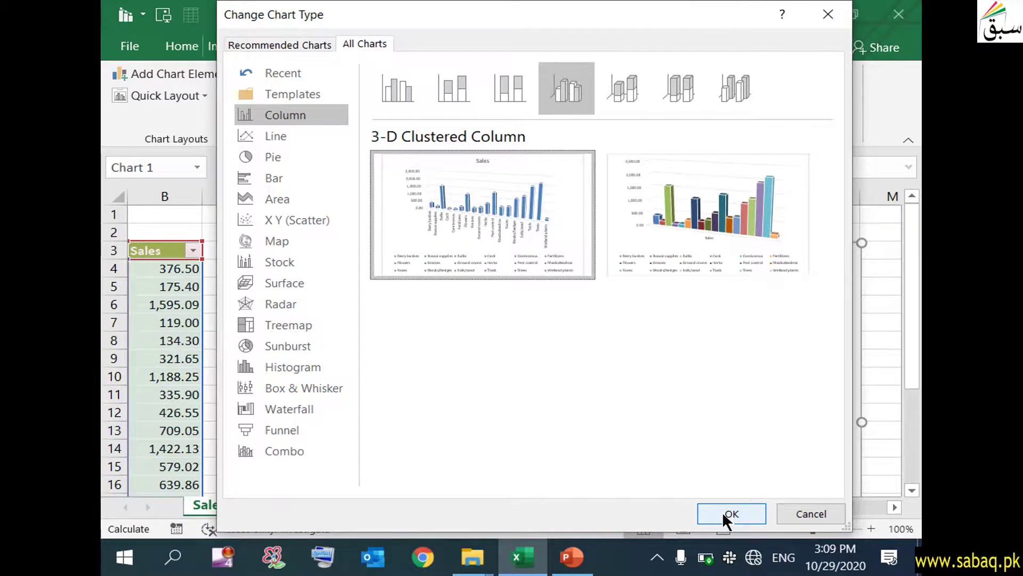
left_click(732, 521)
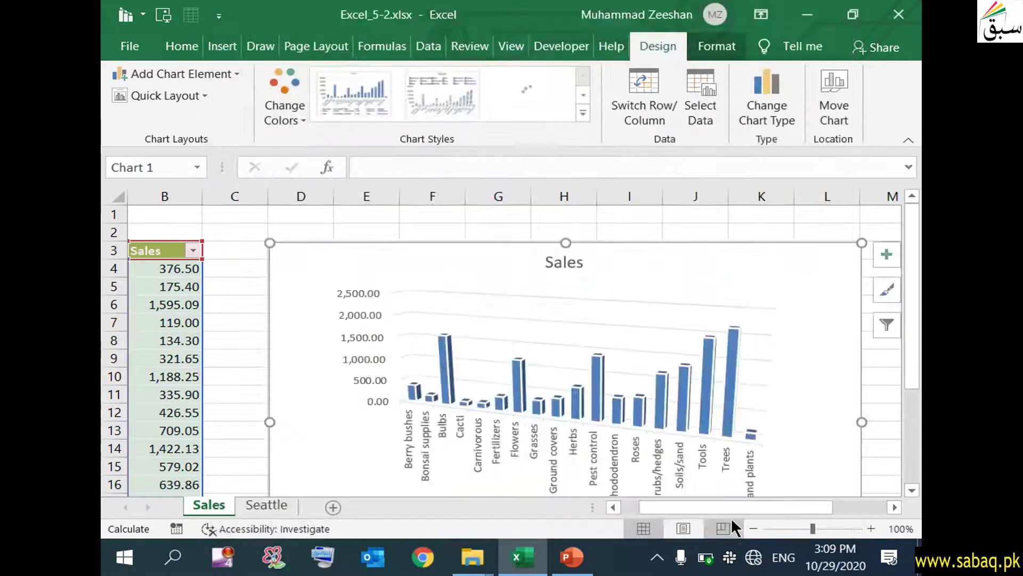
- Check the next task on the slide, then expand the full Chart Styles gallery
scroll(662, 382, "down", 1)
scroll(662, 383, "down", 1)
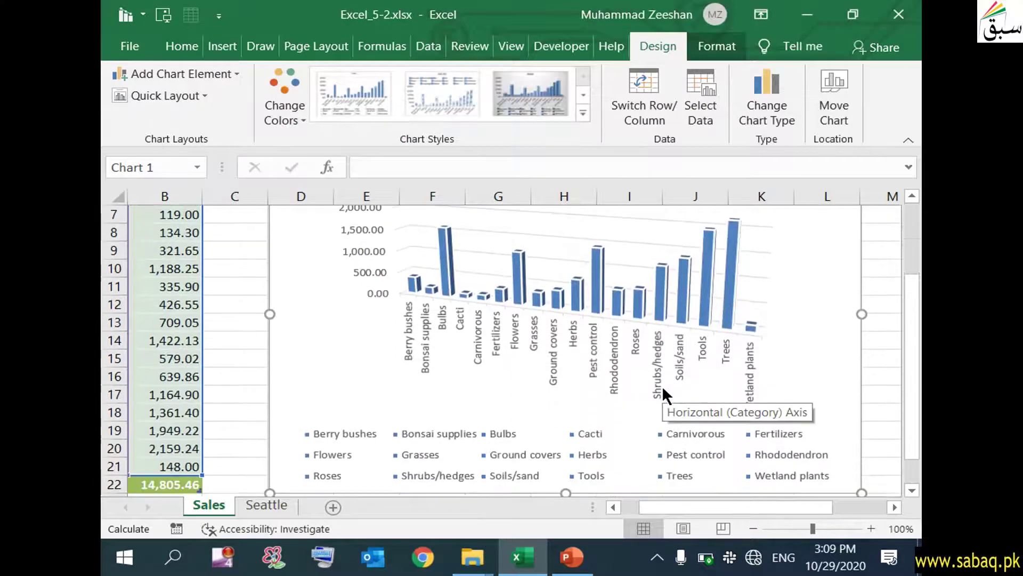
scroll(662, 385, "up", 2)
scroll(662, 397, "down", 1)
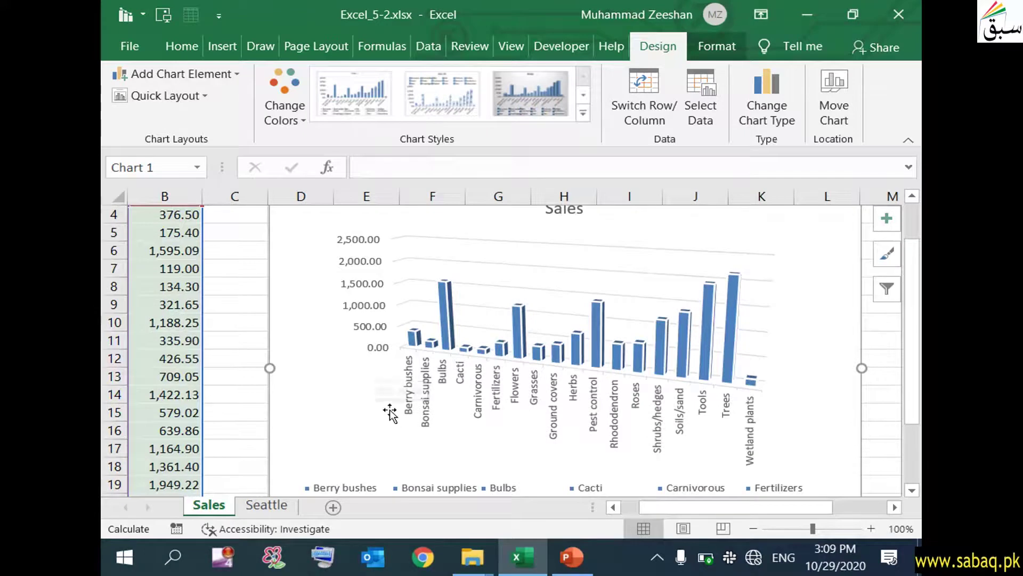
left_click(582, 566)
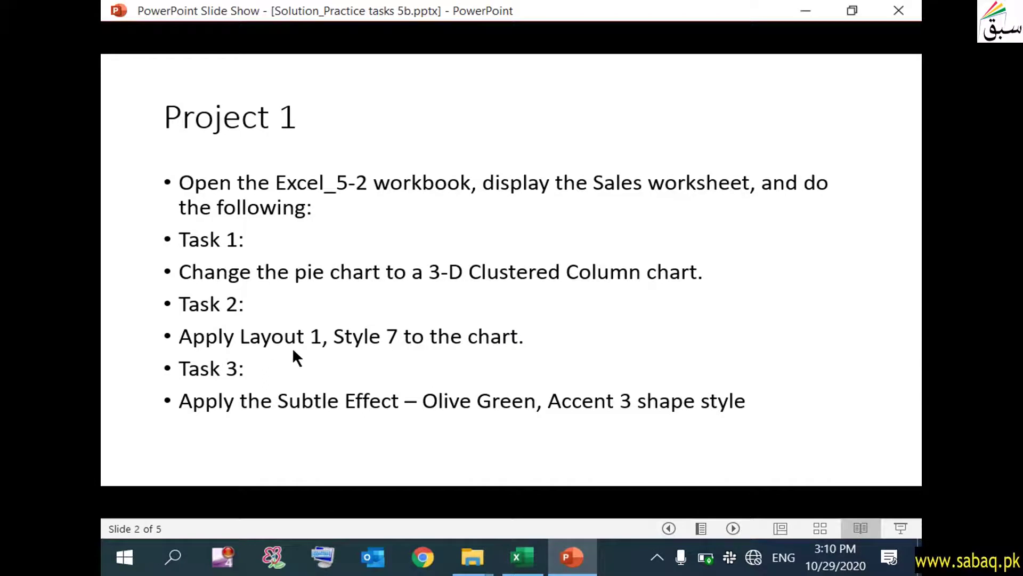
left_click(805, 10)
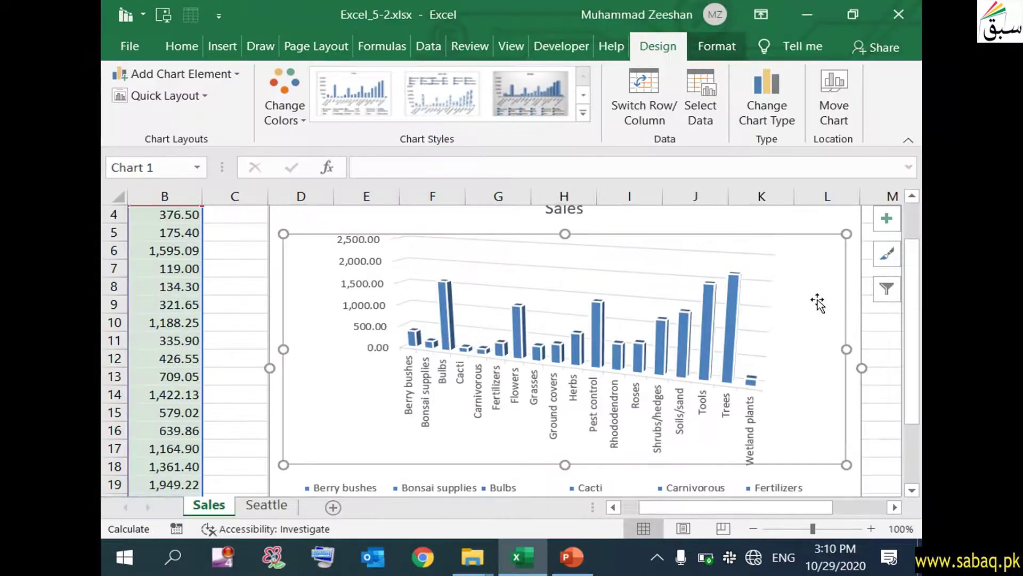
scroll(817, 298, "up", 1)
left_click(583, 112)
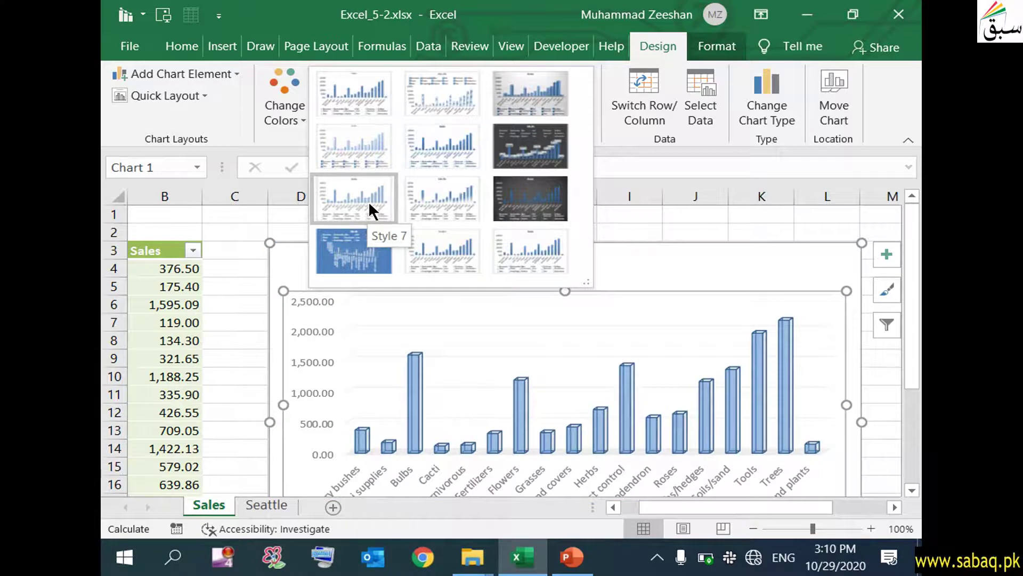
- Give the Sales column chart Style 7 and confirm it against the task slide
left_click(369, 201)
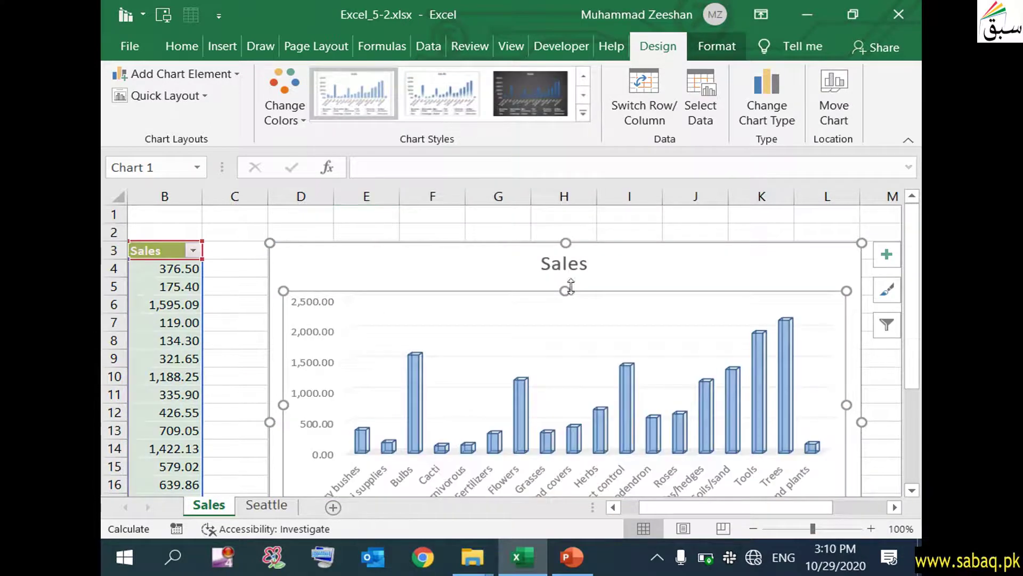
scroll(713, 358, "down", 2)
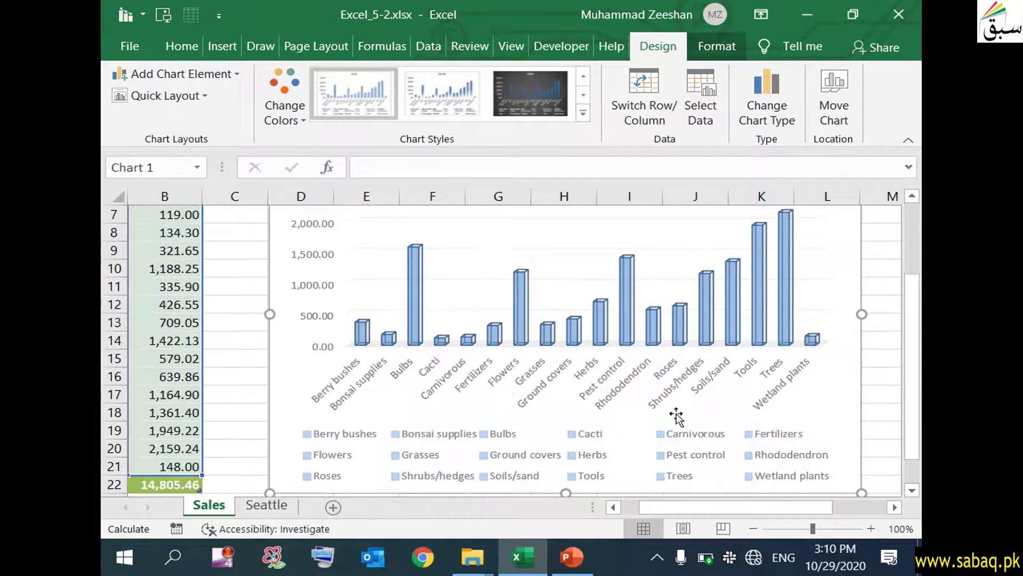
scroll(458, 362, "up", 2)
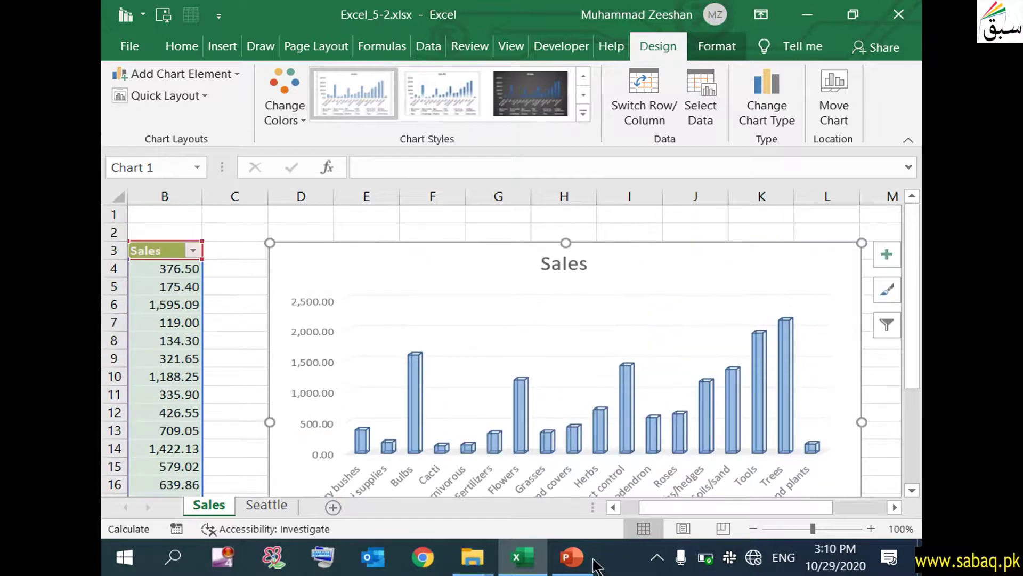
left_click(578, 561)
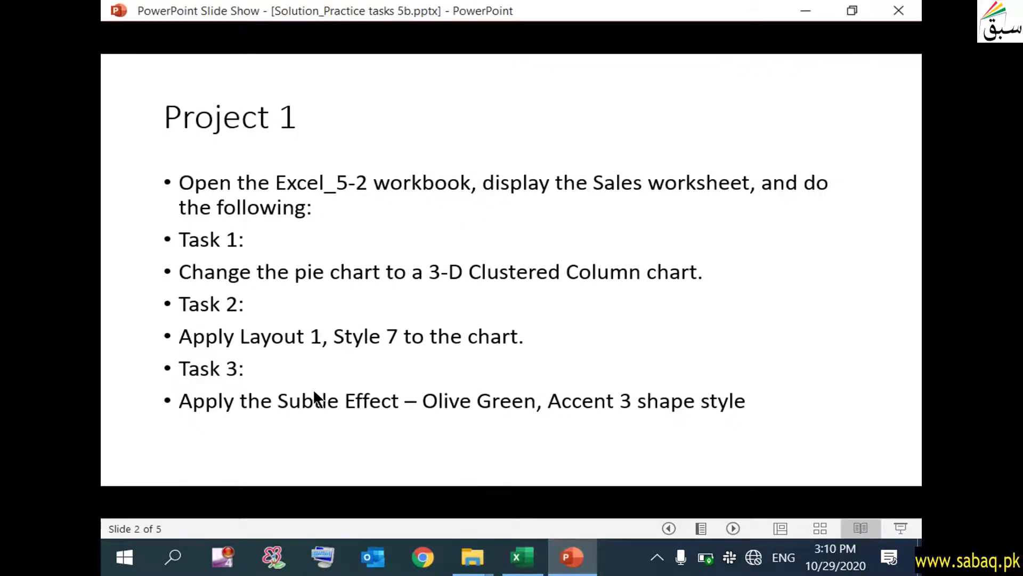
key("alt+Tab")
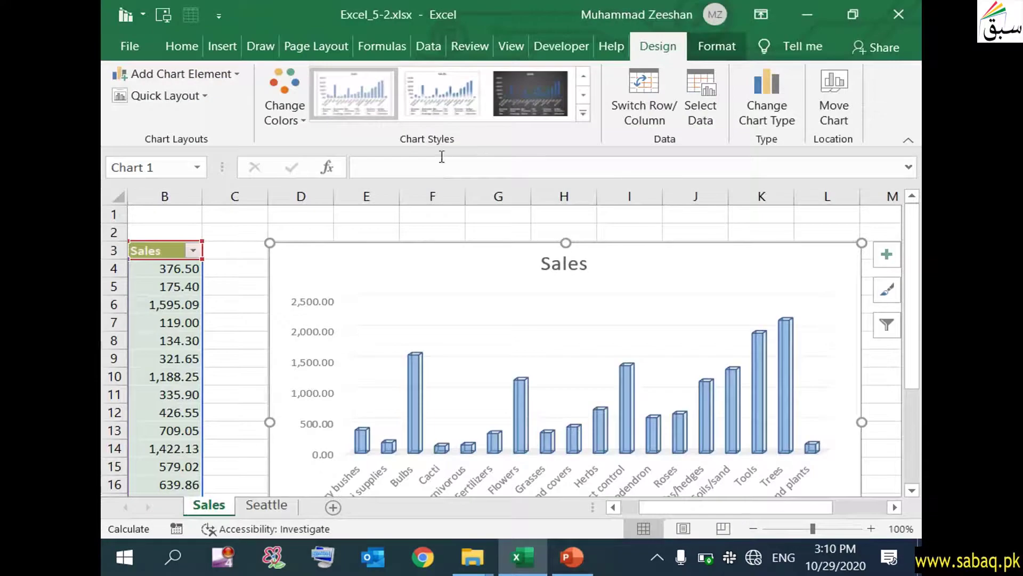
left_click(582, 112)
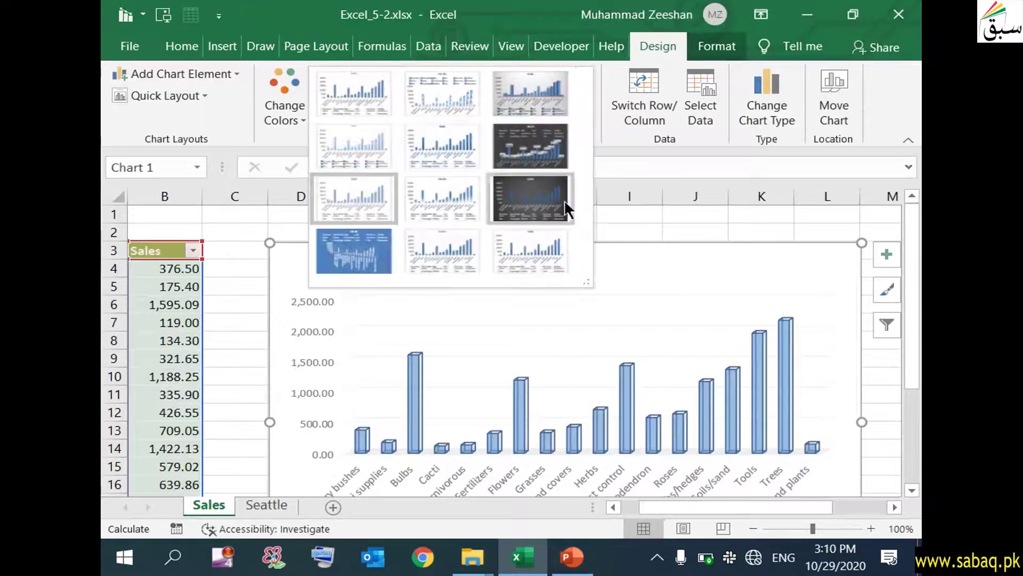
left_click(702, 139)
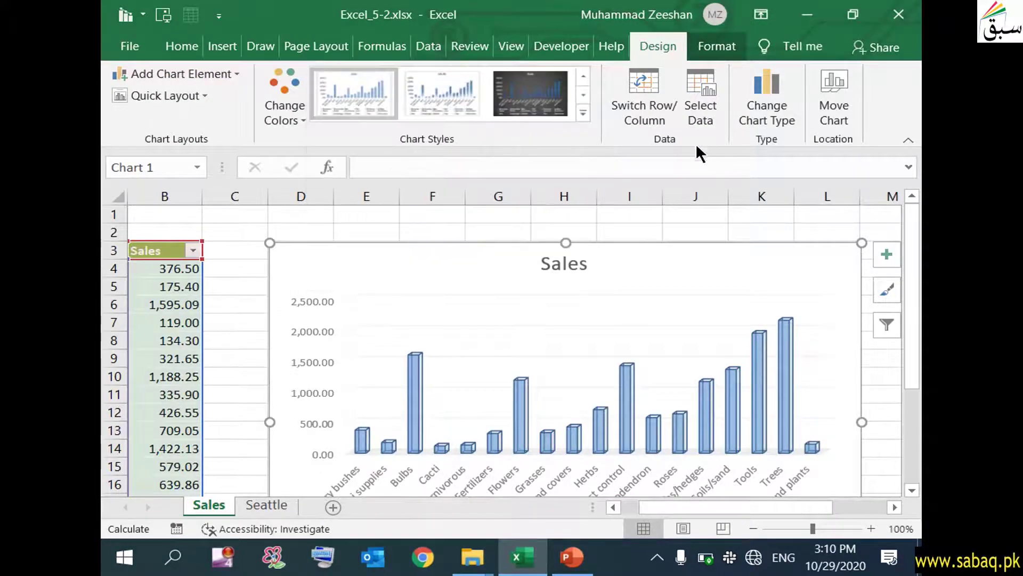
- Apply Quick Layout 1 to the Sales chart, then view the task slide in PowerPoint
left_click(205, 97)
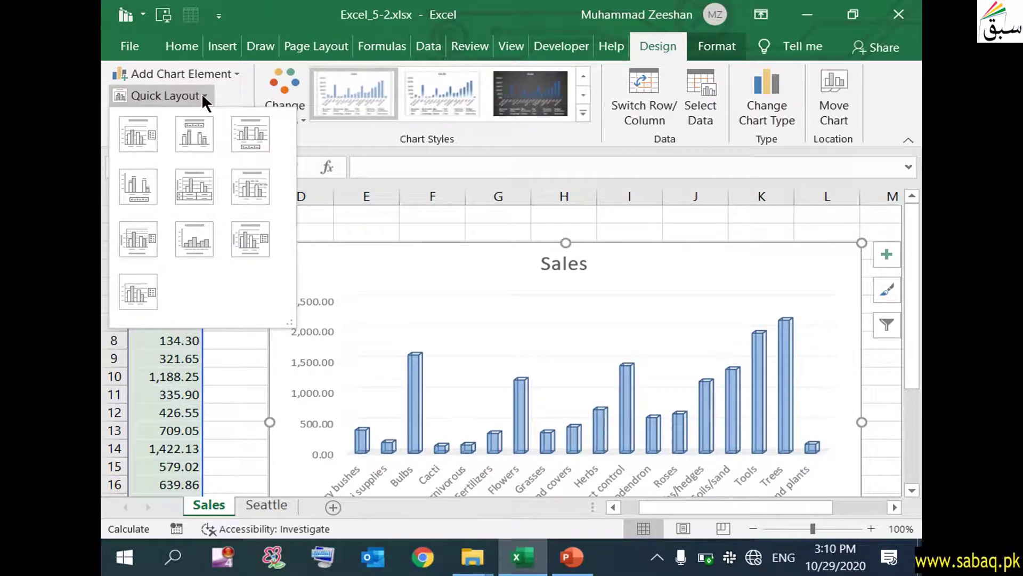
left_click(144, 130)
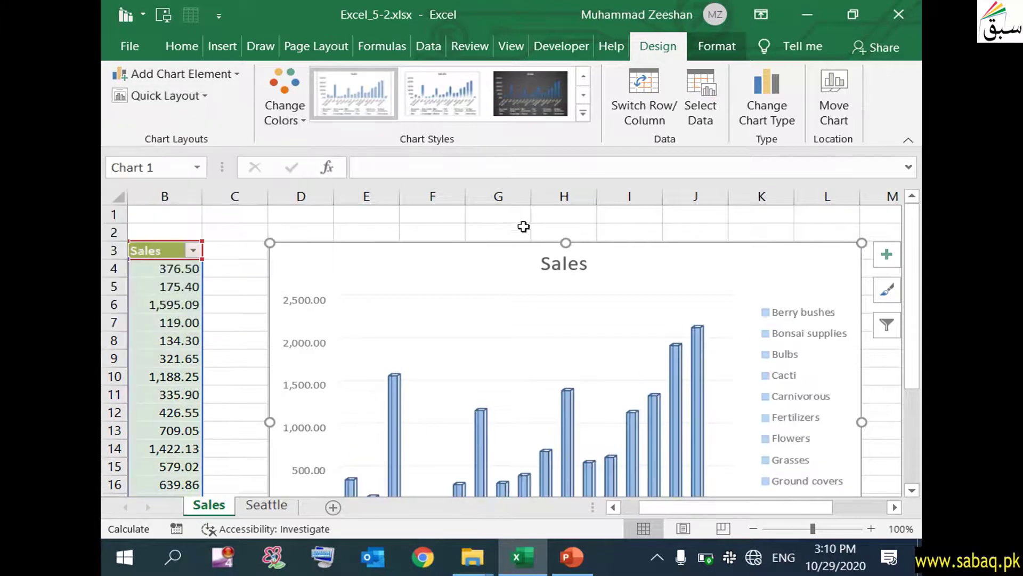
scroll(669, 430, "down", 2)
scroll(584, 401, "up", 1)
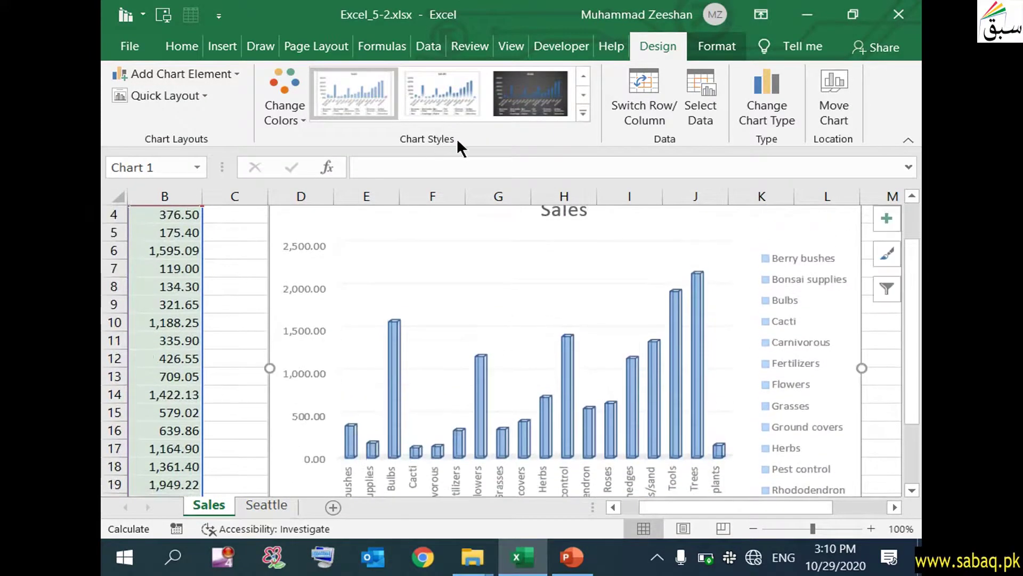
left_click(583, 113)
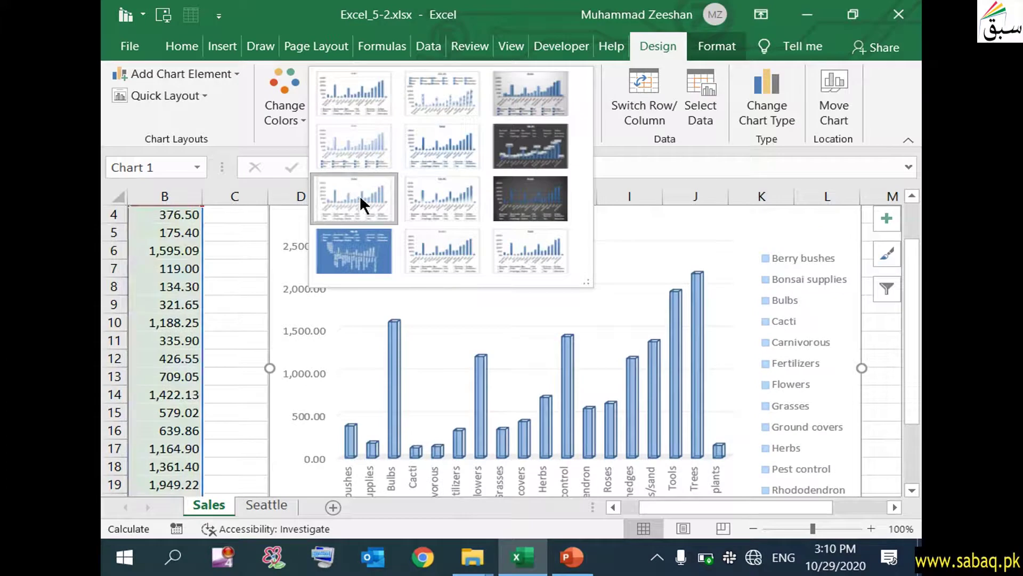
left_click(267, 133)
left_click(575, 572)
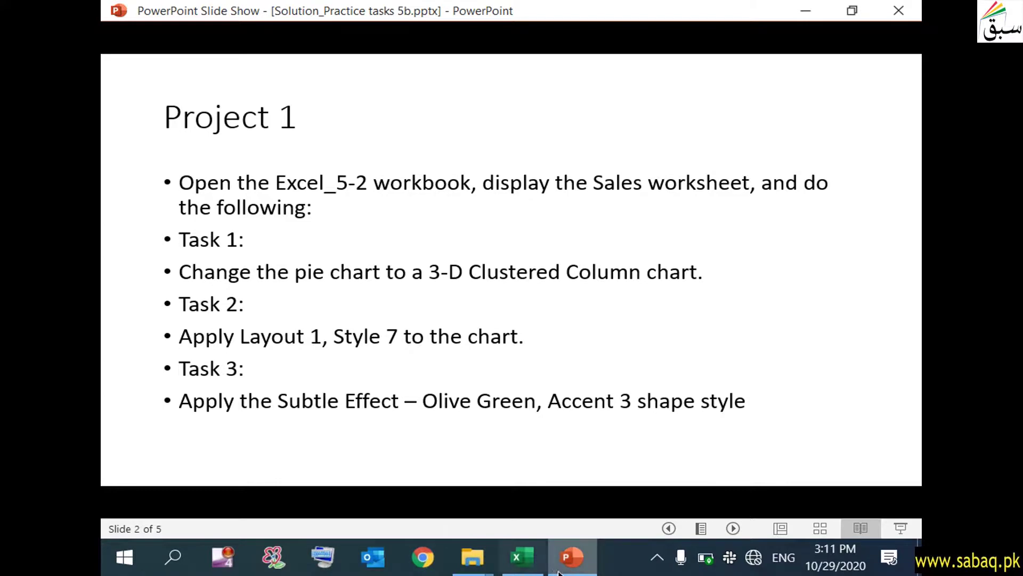
- Open the chart's Format shape styles and check the task slide for the required style
left_click(574, 568)
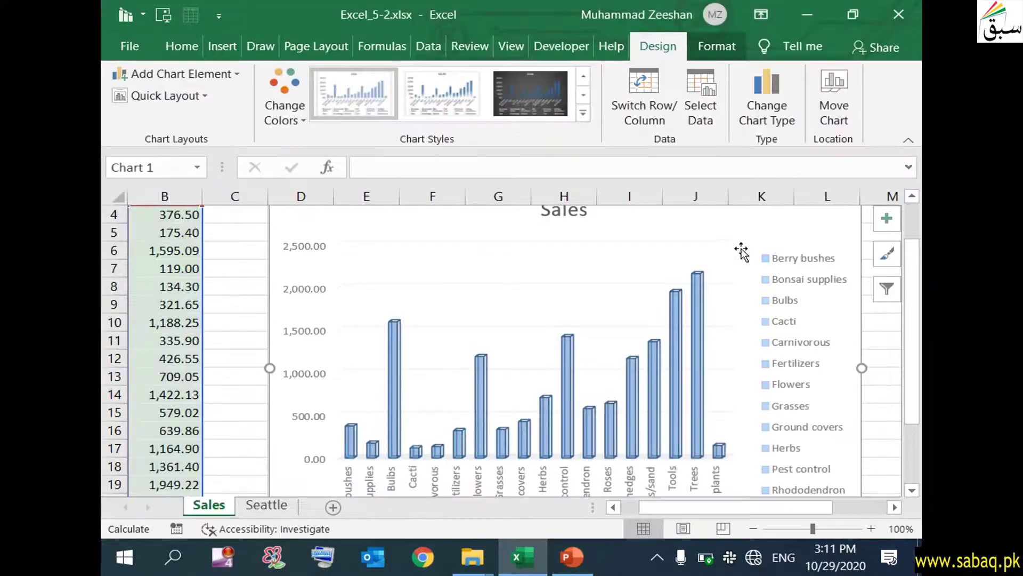
left_click(770, 232)
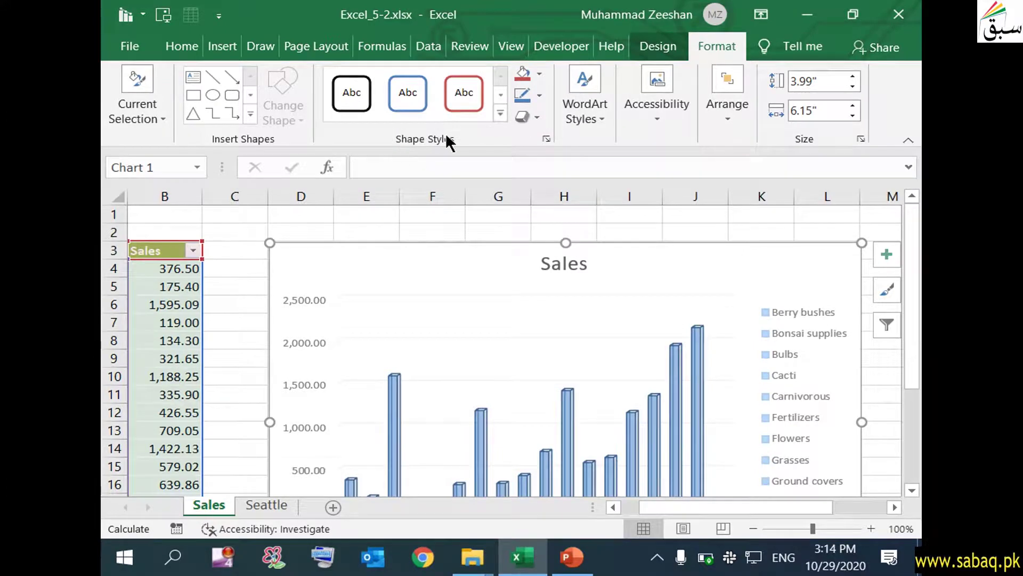
left_click(500, 112)
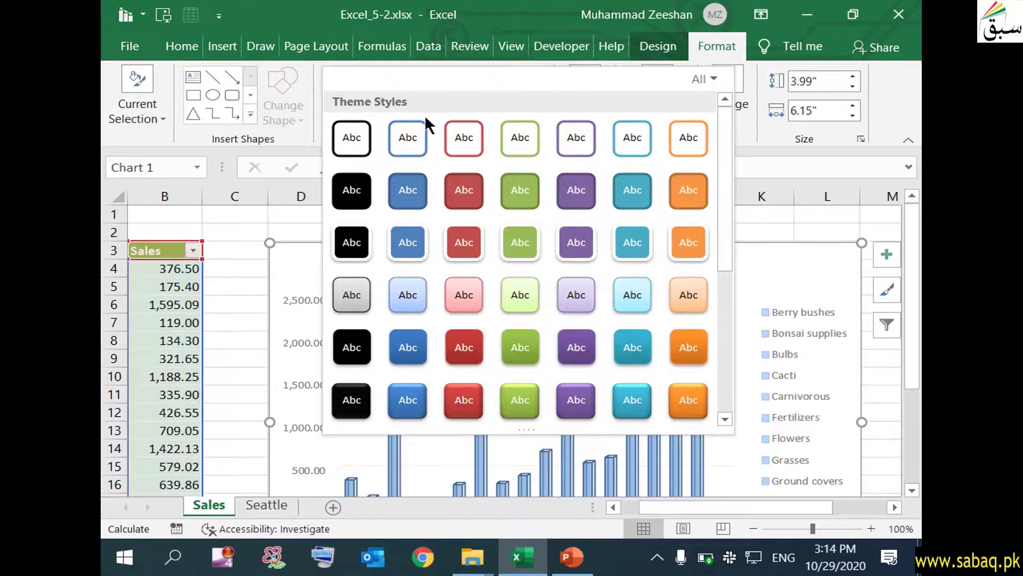
left_click(585, 567)
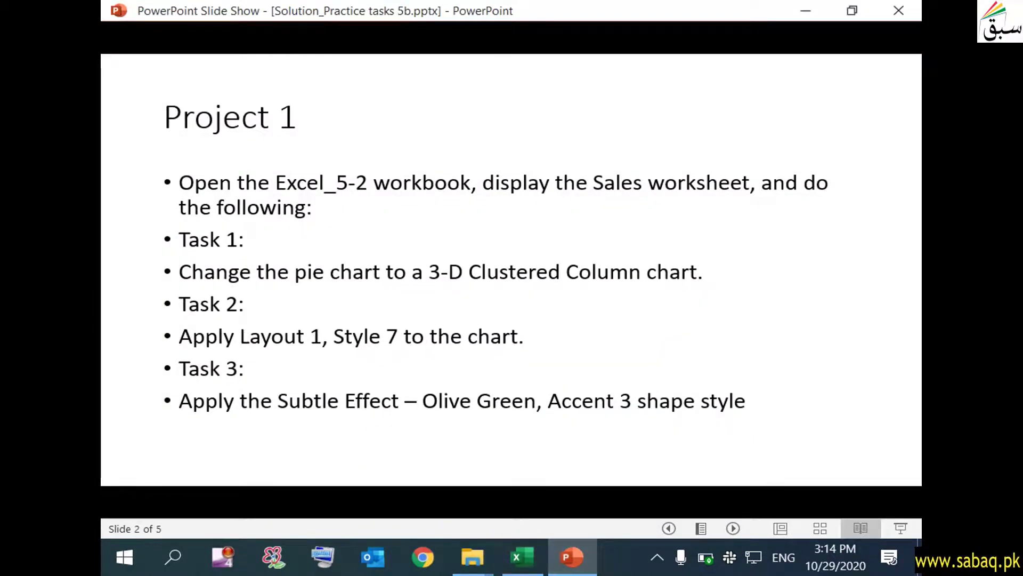
left_click(571, 560)
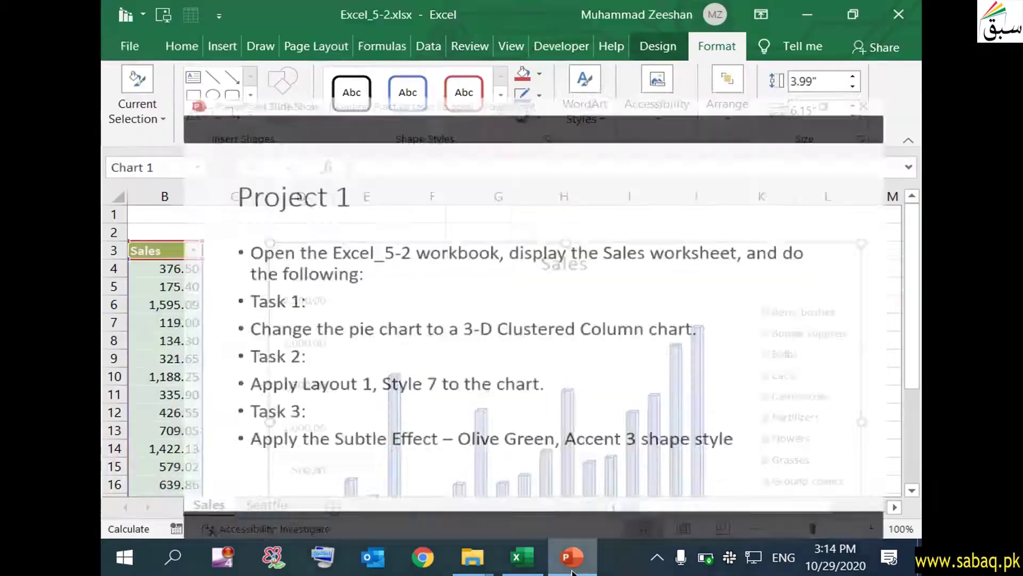
left_click(572, 560)
left_click(572, 559)
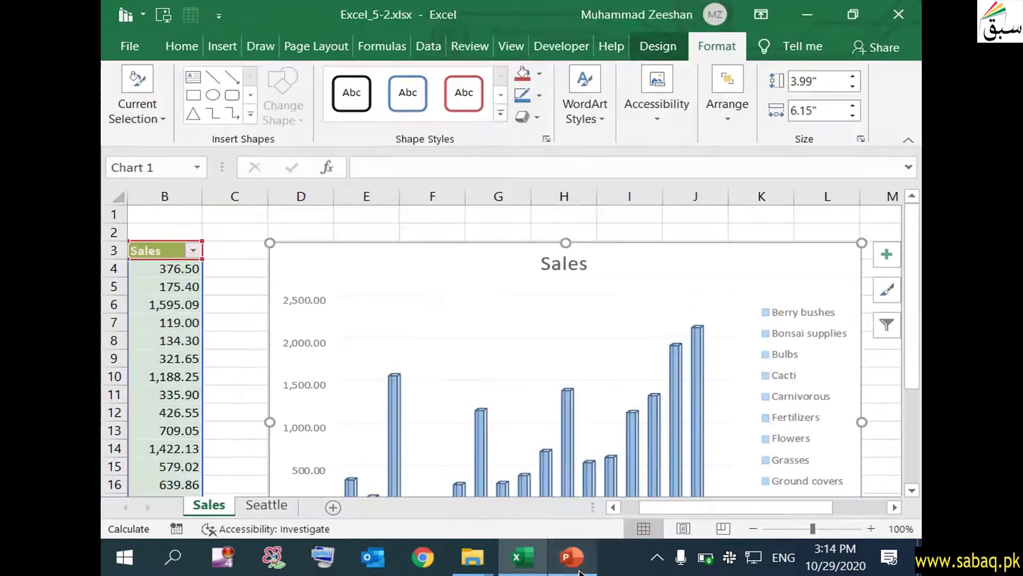
- Apply the Subtle Effect – Olive Green, Accent 3 shape style, then return to the task slide
left_click(500, 114)
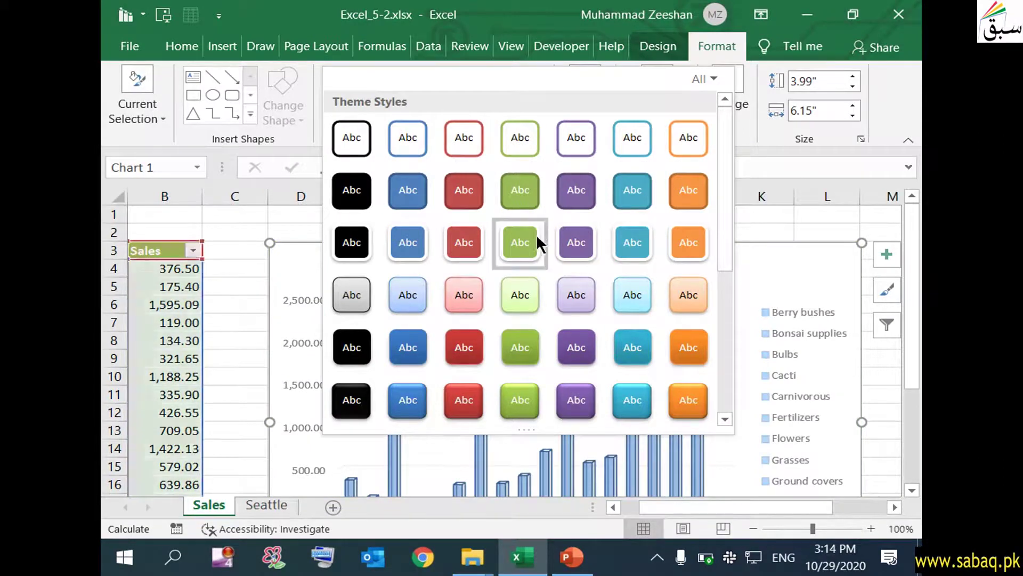
left_click(531, 293)
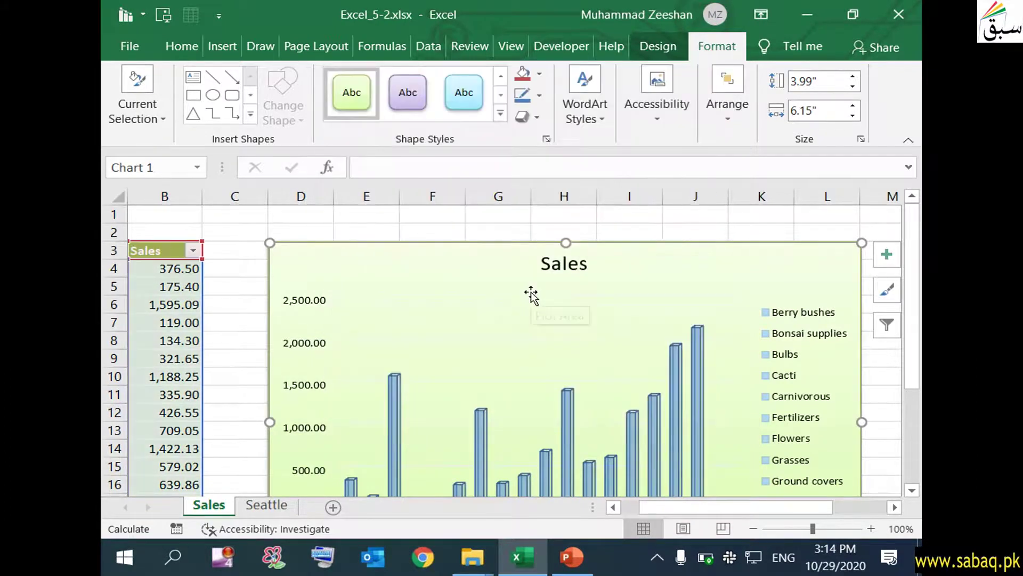
scroll(587, 320, "down", 1)
scroll(588, 315, "down", 2)
scroll(589, 320, "up", 2)
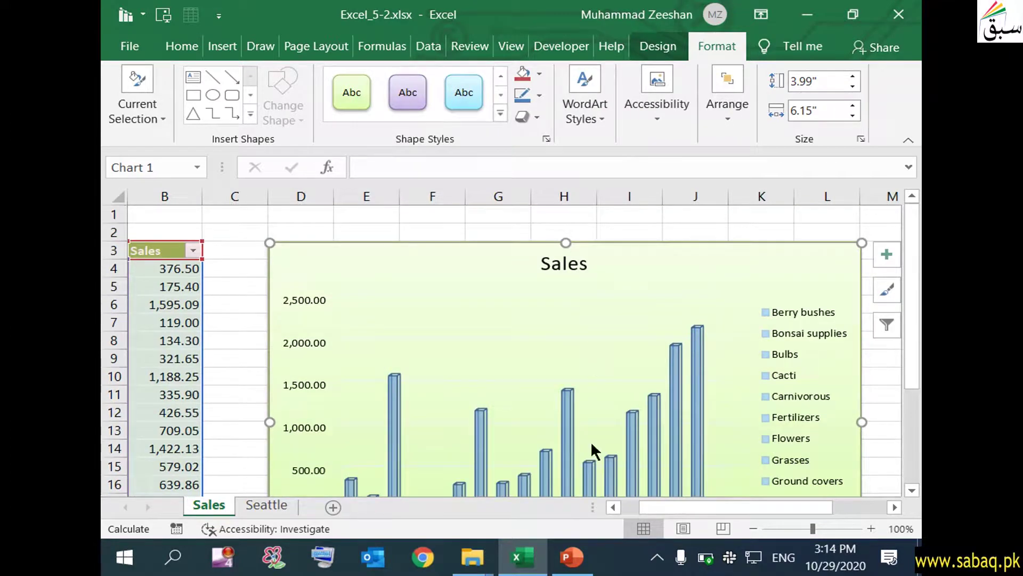
left_click(588, 560)
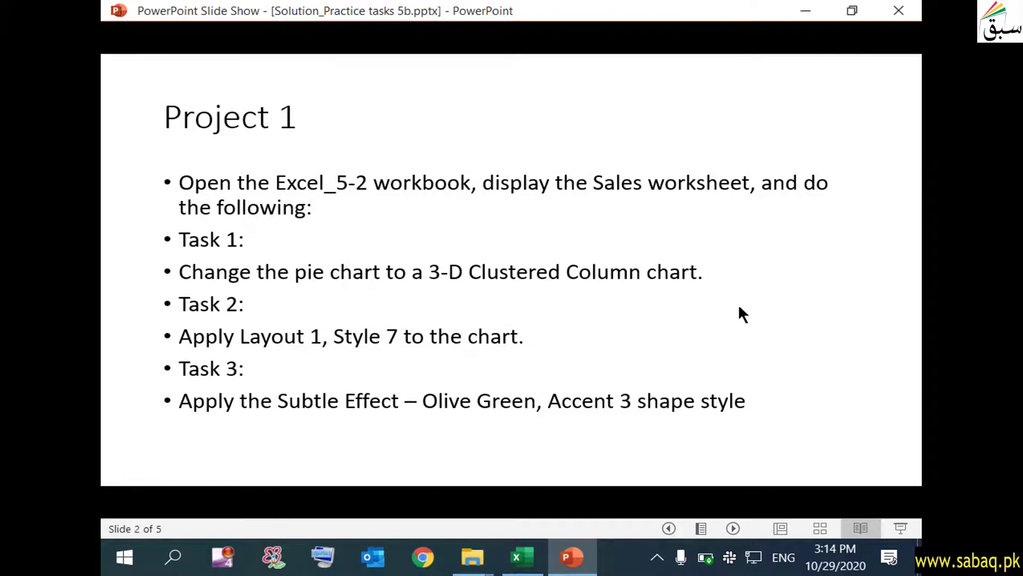
- Advance to slide 3 to read Tasks 4 and 5, then return to Excel
left_click(826, 305)
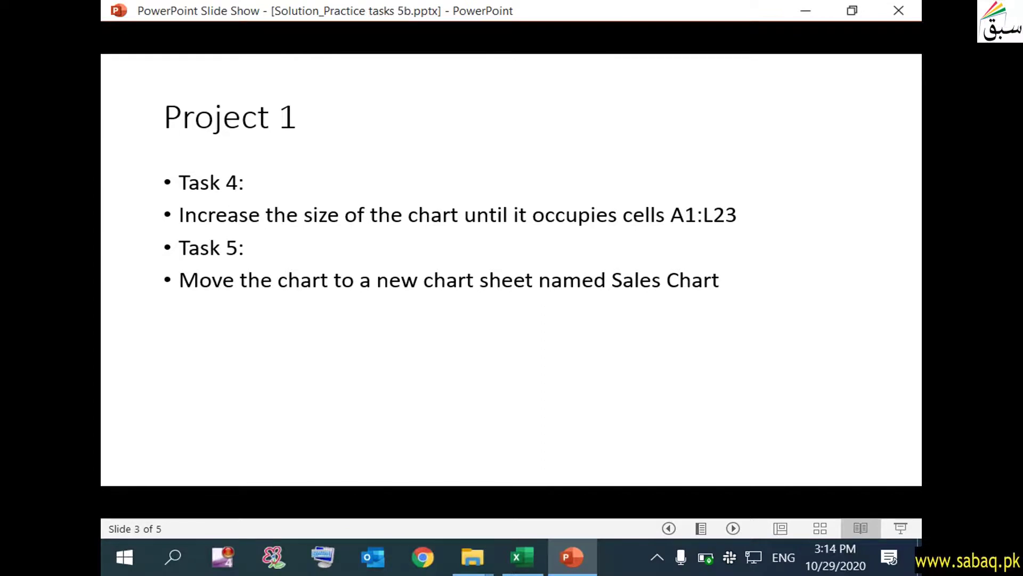
left_click(806, 11)
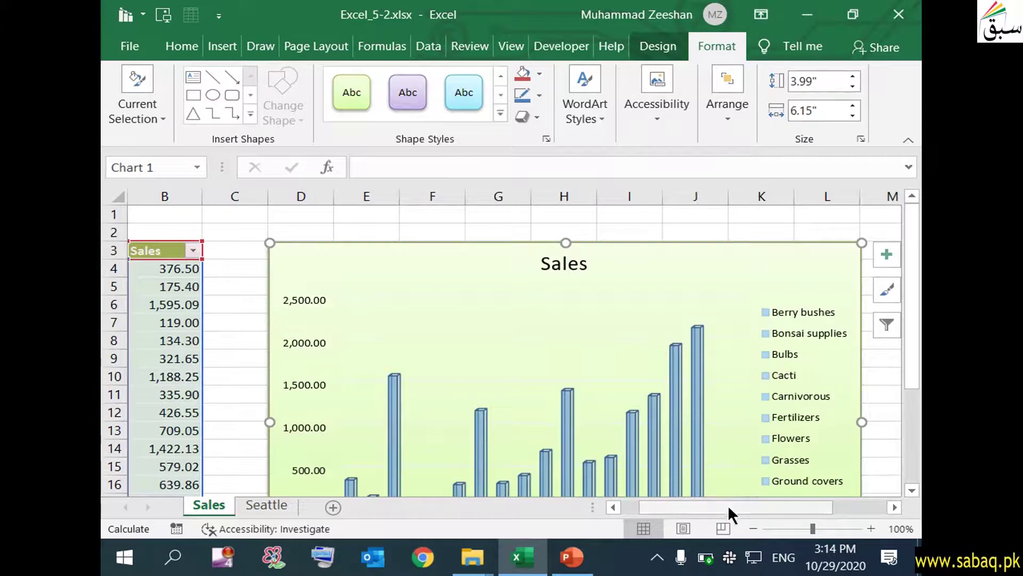
left_click_drag(728, 504, 633, 508)
left_click(572, 557)
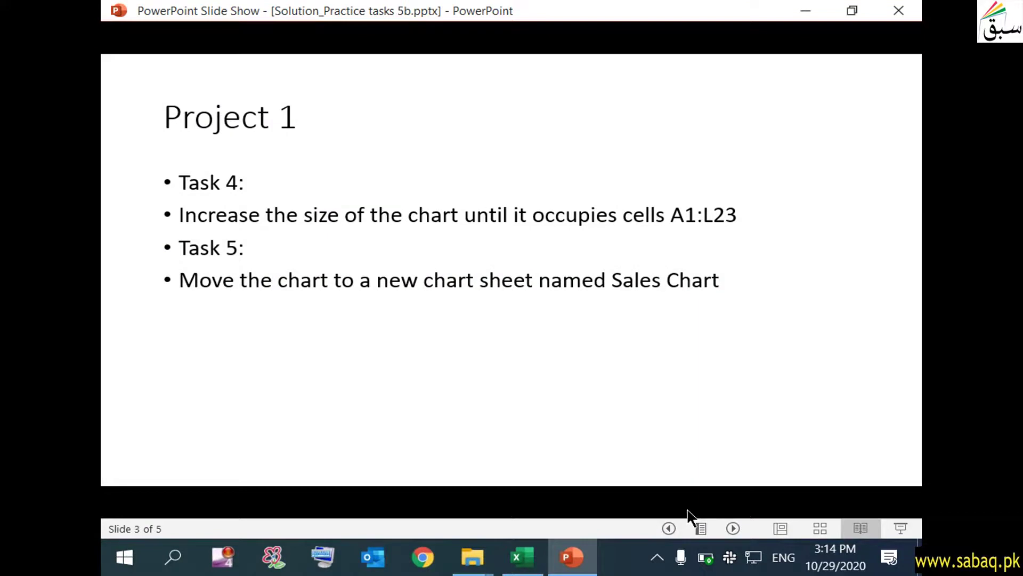
left_click(807, 11)
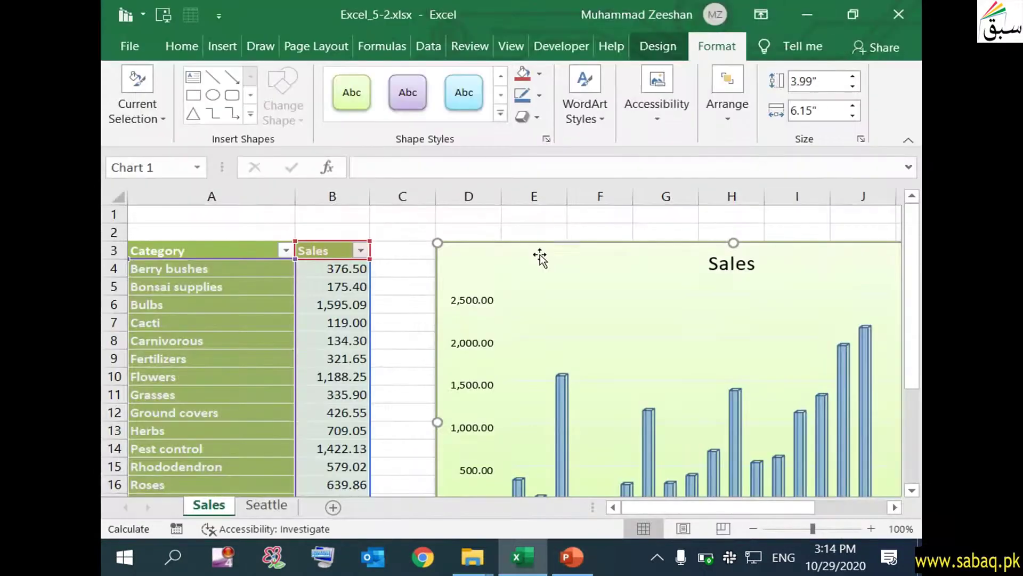
- Locate cell L23 relative to the chart and select the whole Sales chart
left_click(234, 216)
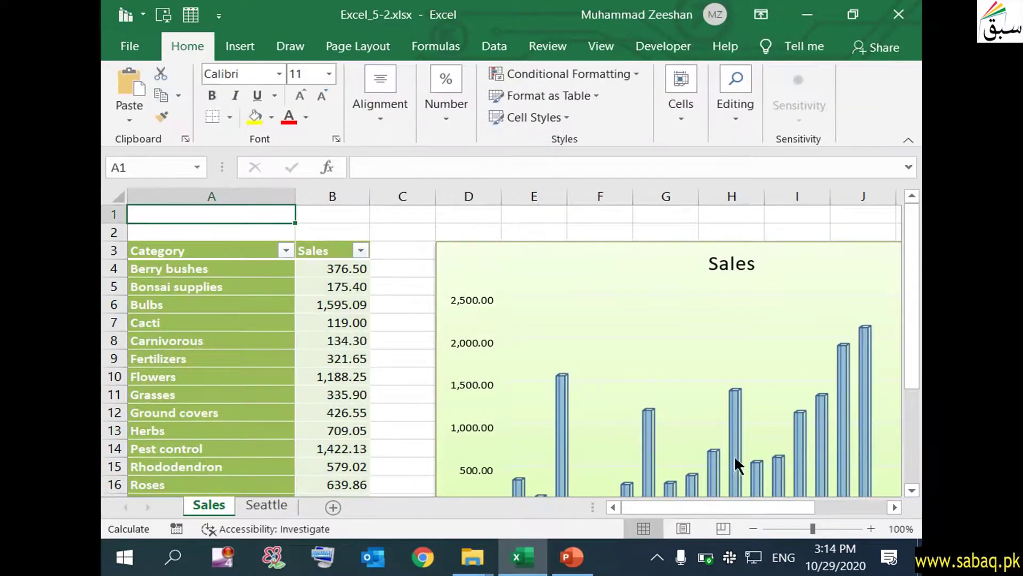
left_click_drag(781, 508, 812, 507)
scroll(738, 336, "down", 2)
scroll(738, 336, "down", 2)
scroll(738, 336, "down", 1)
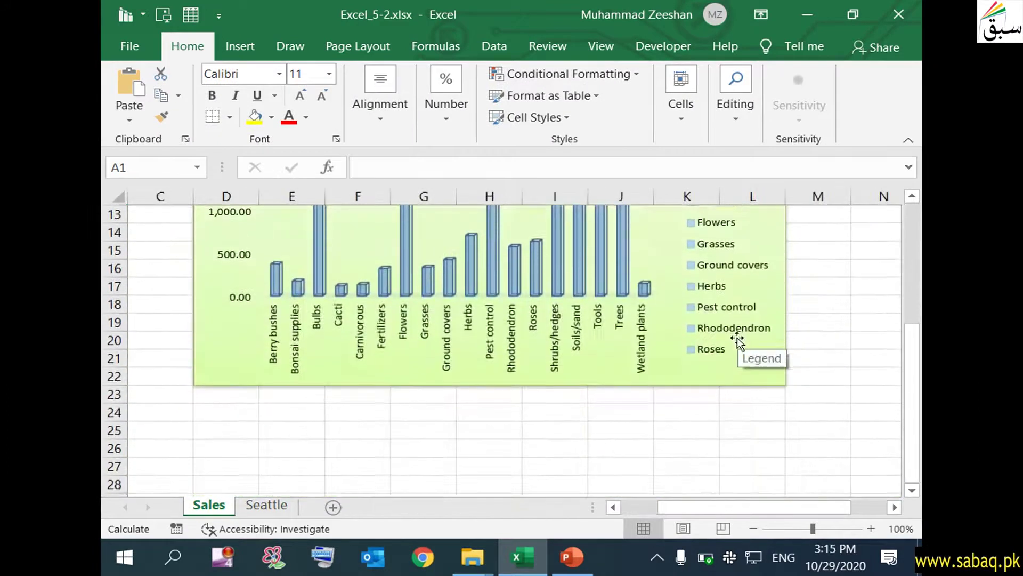
left_click(753, 398)
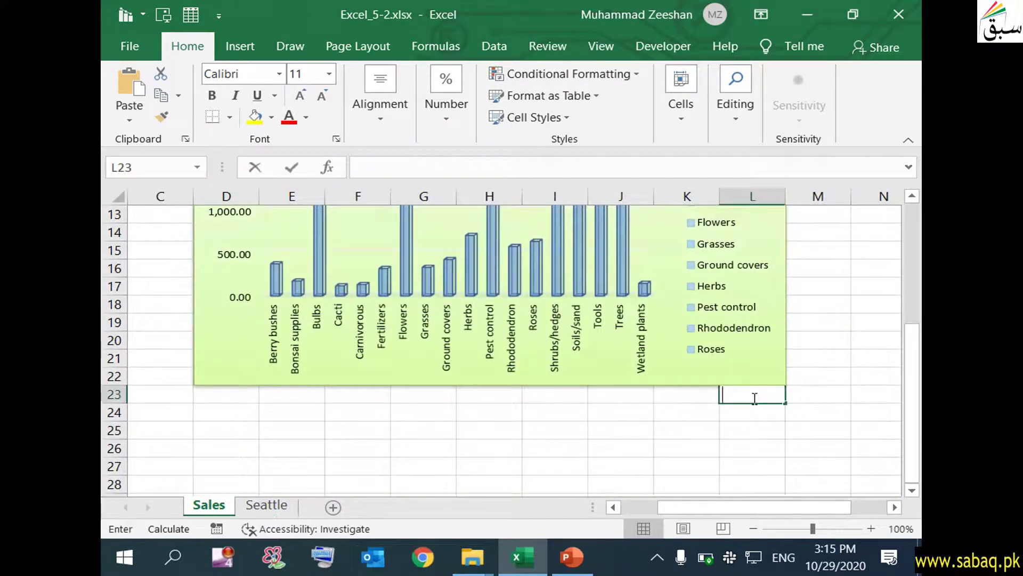
scroll(757, 430, "up", 3)
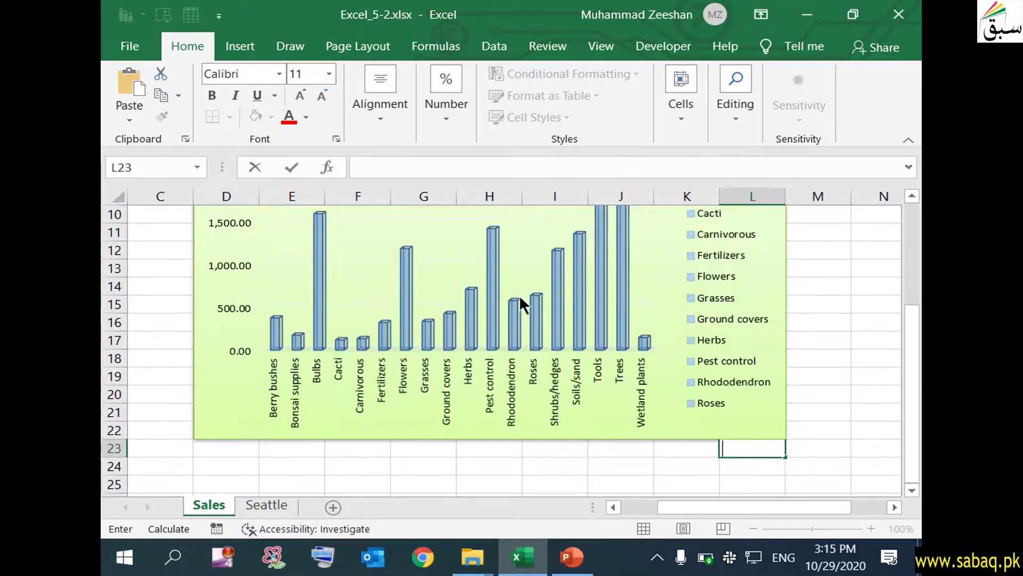
scroll(557, 331, "up", 3)
left_click(524, 292)
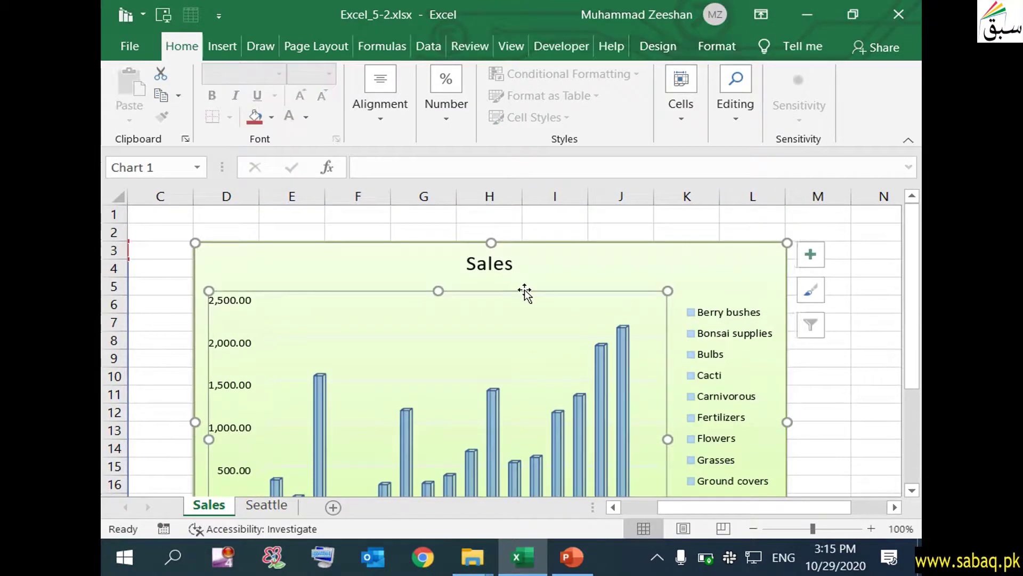
left_click(675, 256)
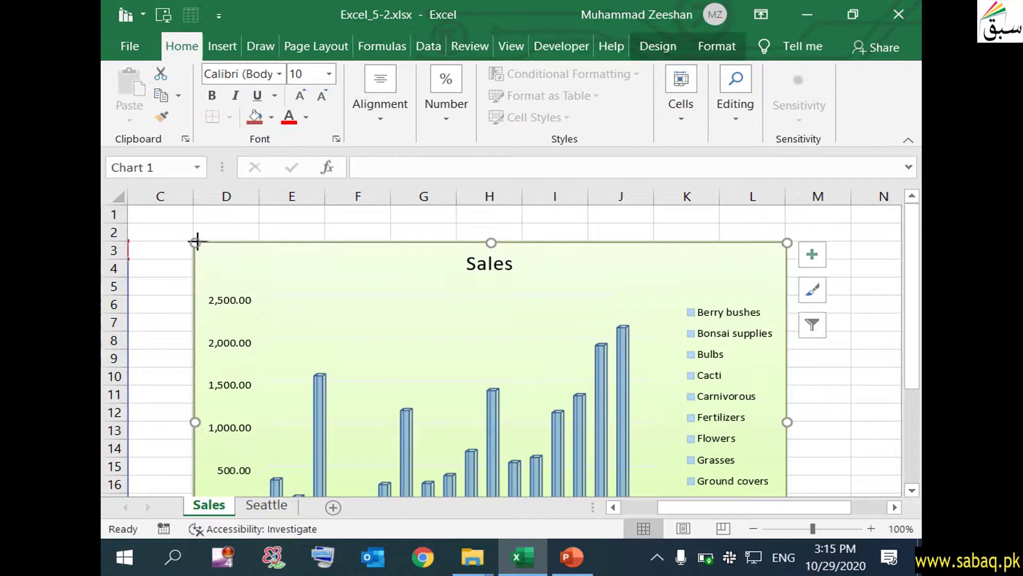
- Stretch the chart's top-left corner up to cell A1
left_click_drag(195, 243, 145, 225)
left_click_drag(708, 509, 608, 506)
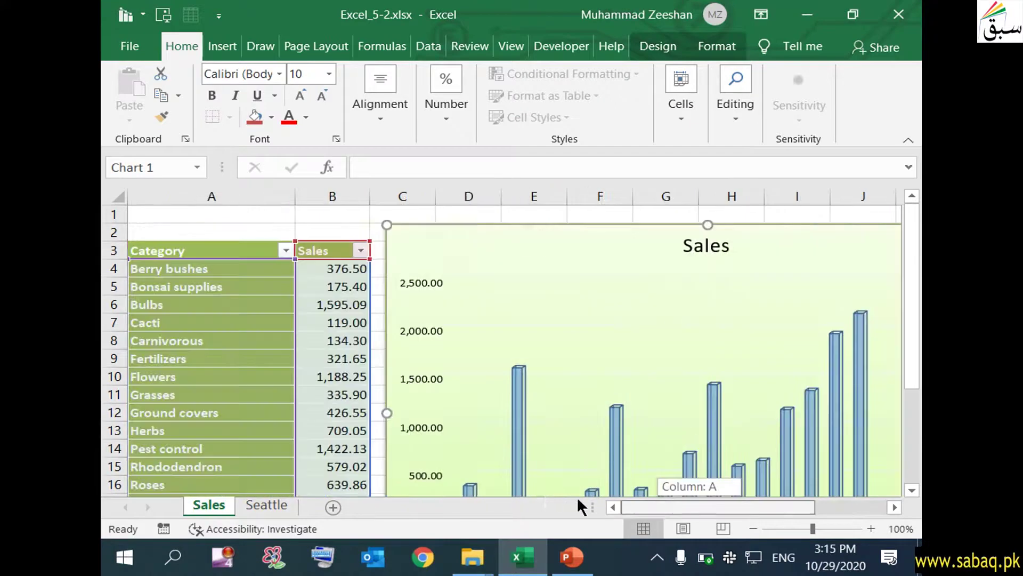
left_click_drag(387, 226, 128, 209)
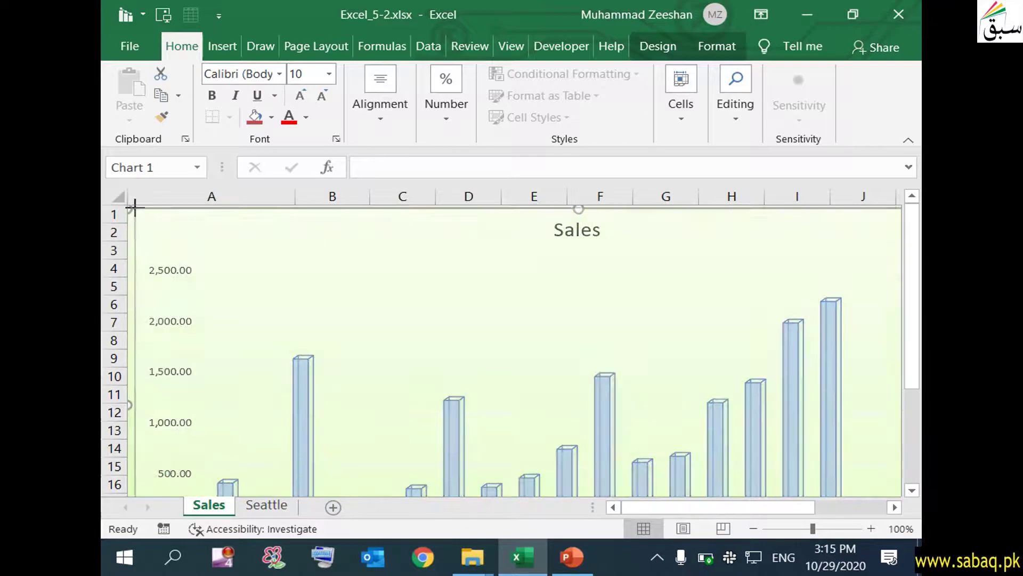
left_click_drag(130, 210, 130, 209)
- Extend the chart's bottom-right corner down to cell L23 and check the fit
left_click_drag(920, 267, 919, 360)
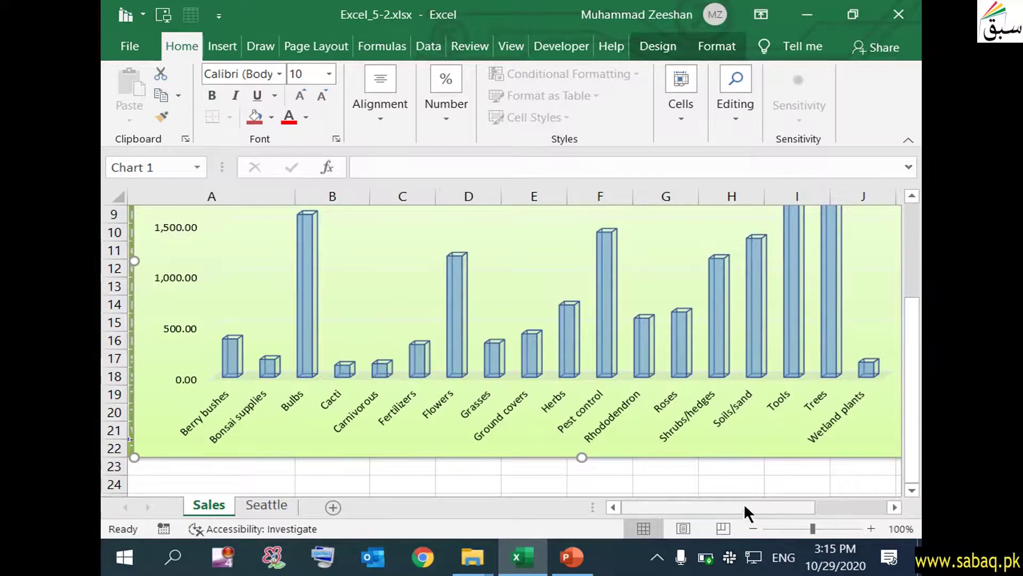
left_click_drag(744, 506, 852, 511)
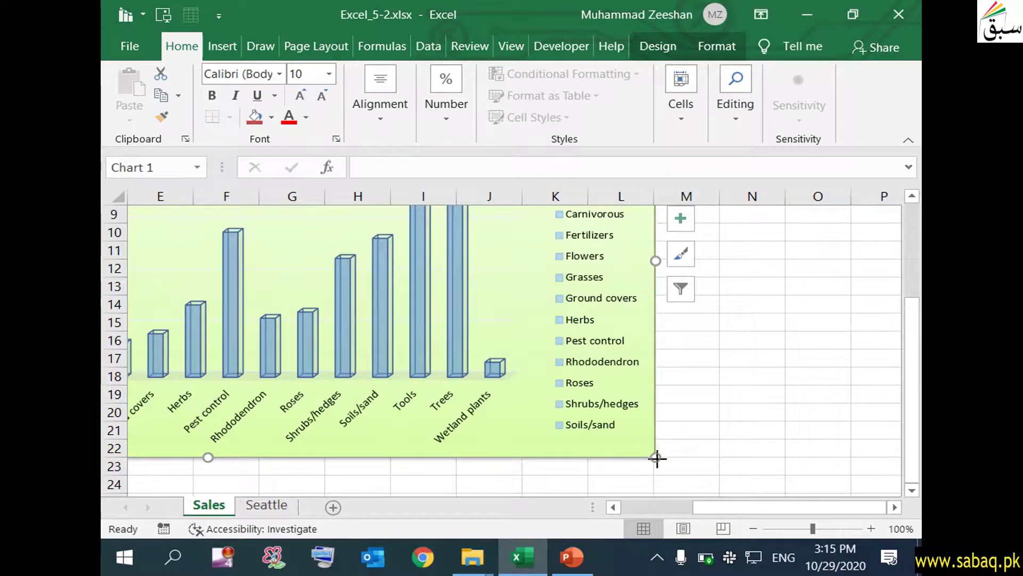
left_click_drag(655, 457, 659, 473)
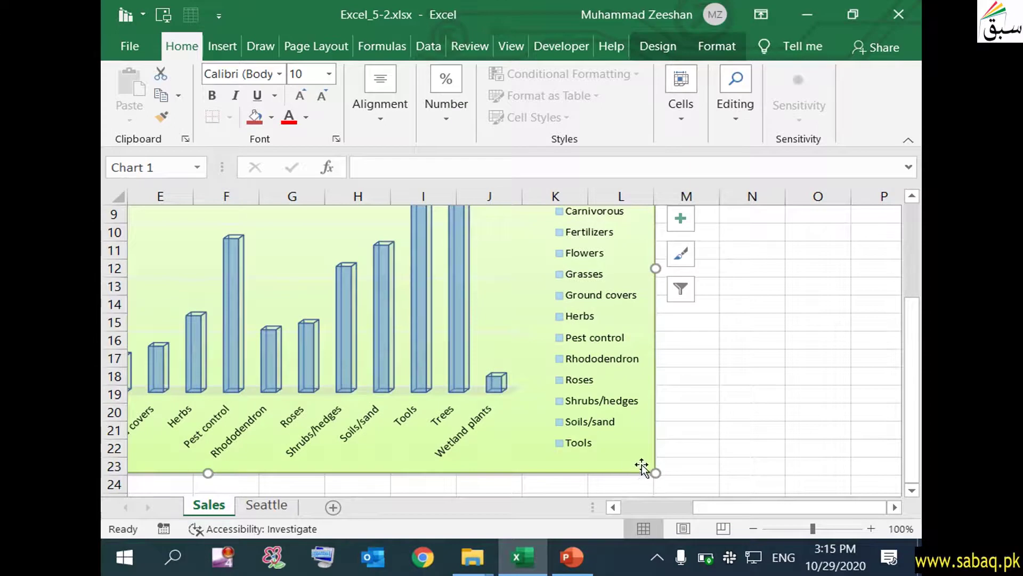
left_click(619, 193)
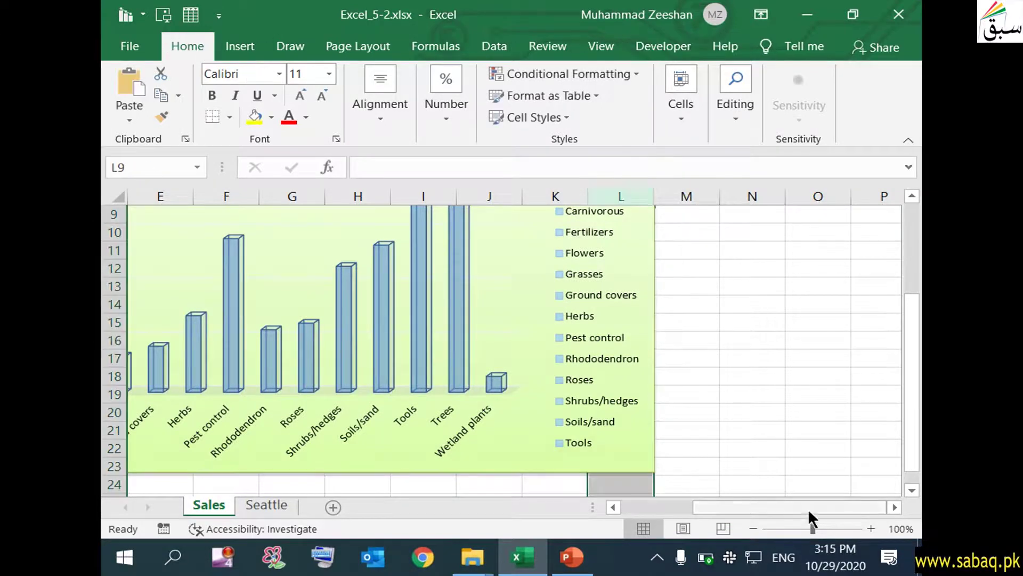
left_click_drag(836, 510, 602, 511)
left_click(191, 464)
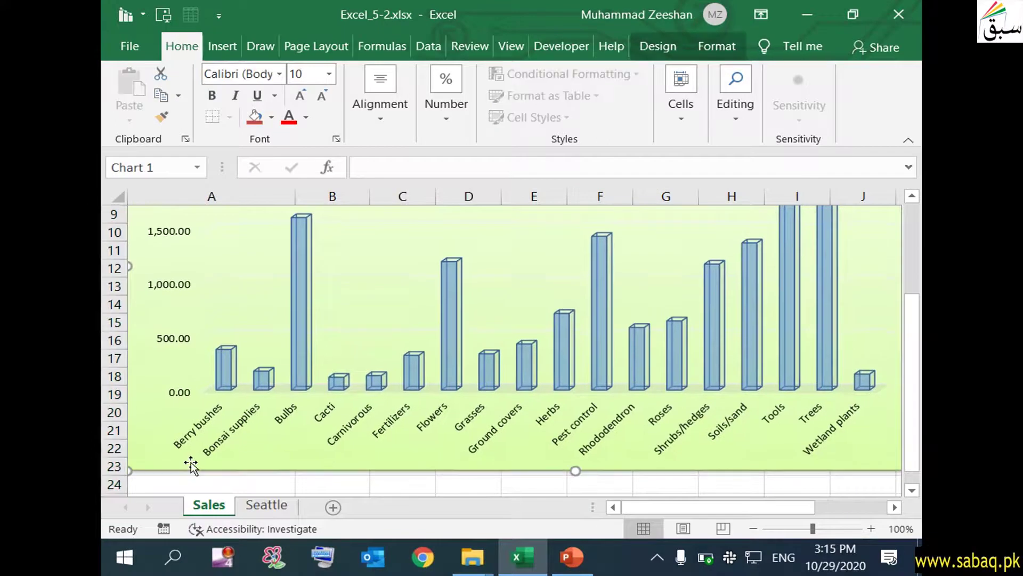
scroll(624, 415, "up", 3)
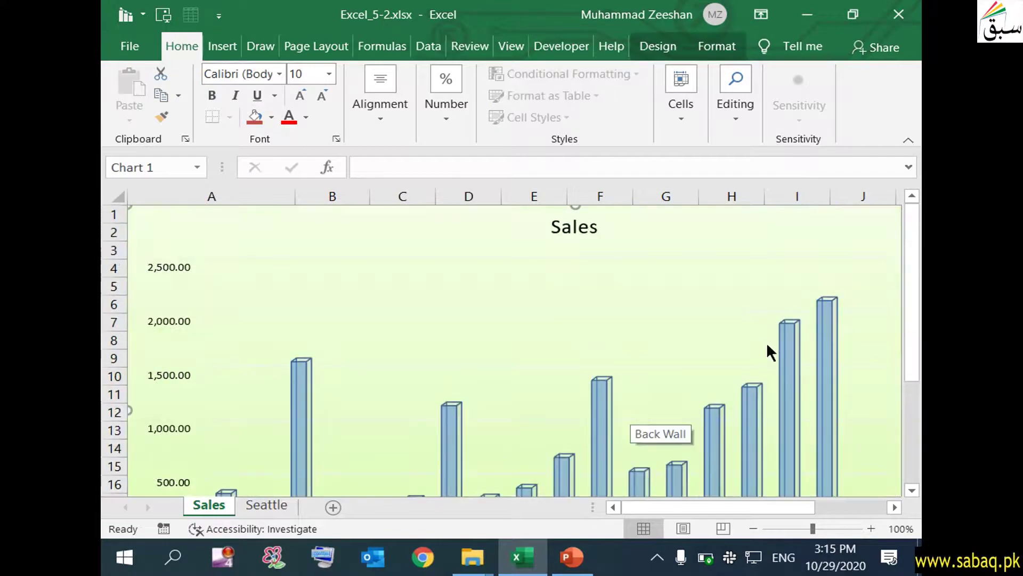
left_click_drag(913, 319, 900, 426)
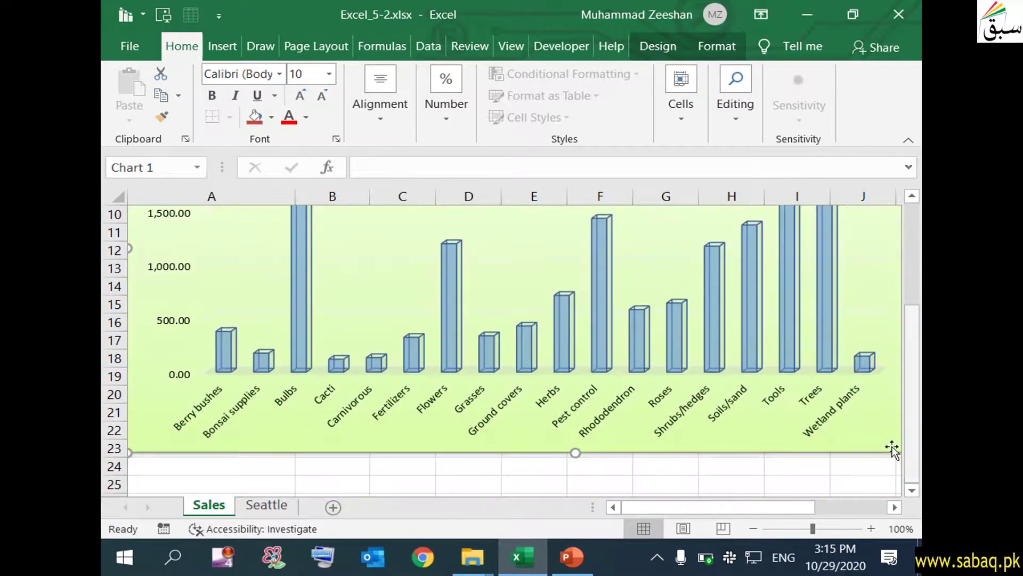
- Recheck the task slides, then return to the Excel worksheet
left_click(578, 557)
left_click(578, 557)
left_click(578, 557)
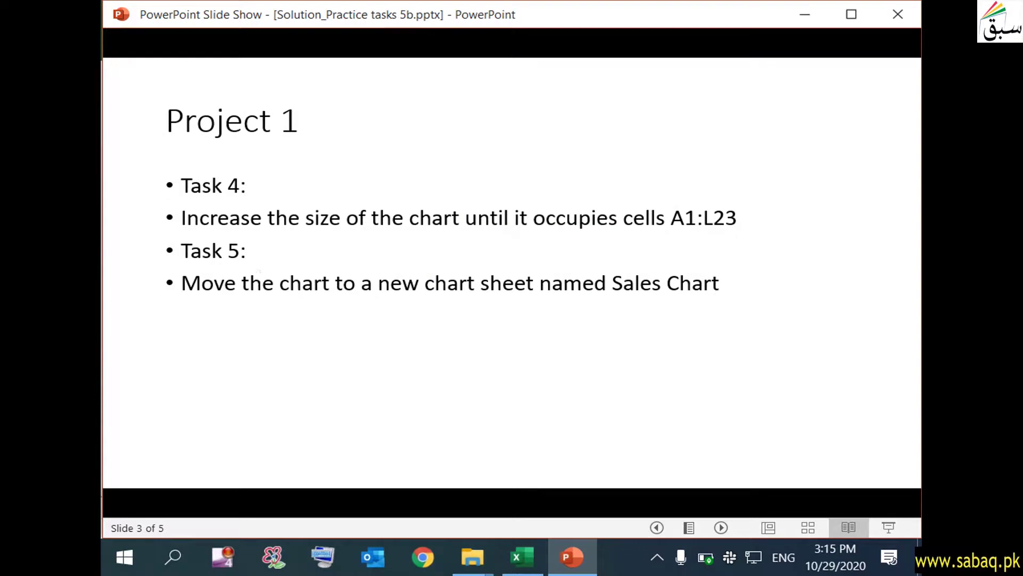
left_click(805, 14)
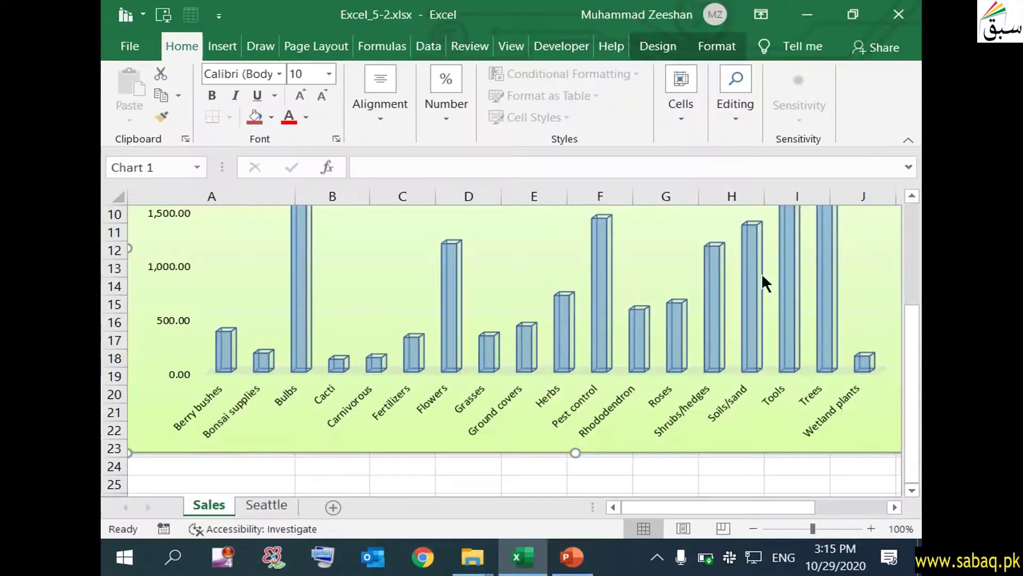
scroll(642, 320, "up", 3)
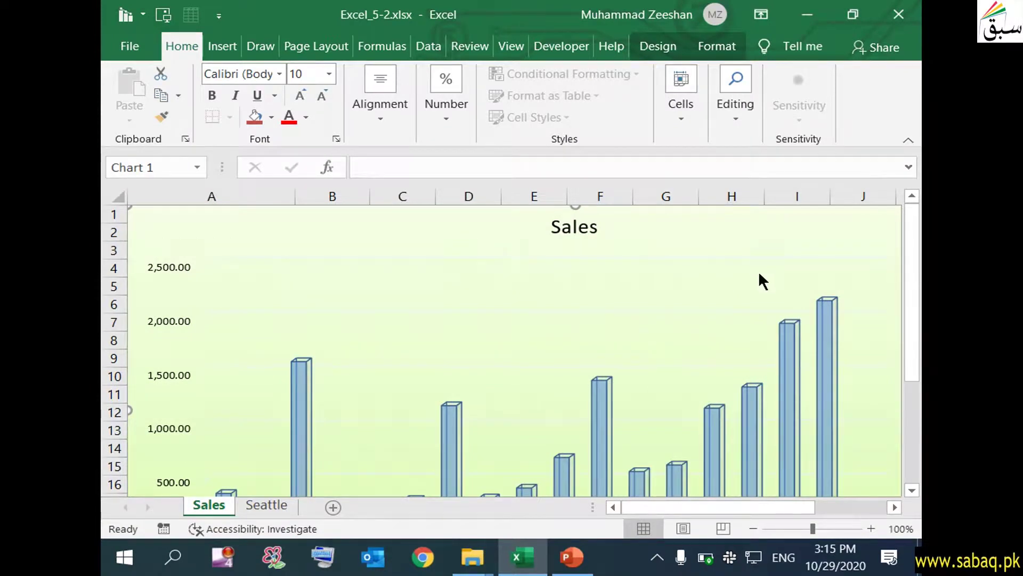
- Use Move Chart to put the Sales chart on a new sheet called 'Sales Chart'
left_click(670, 46)
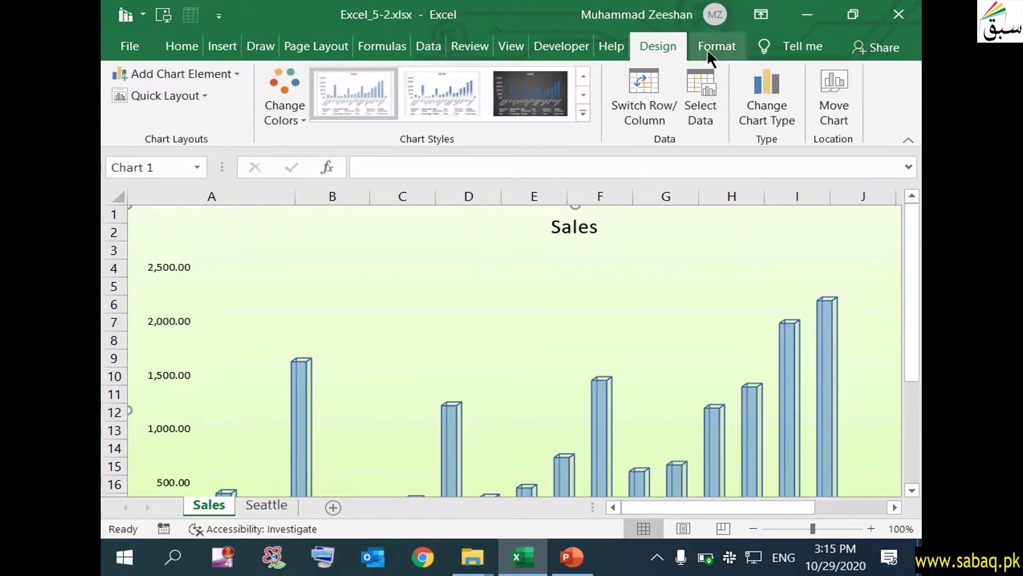
left_click(836, 95)
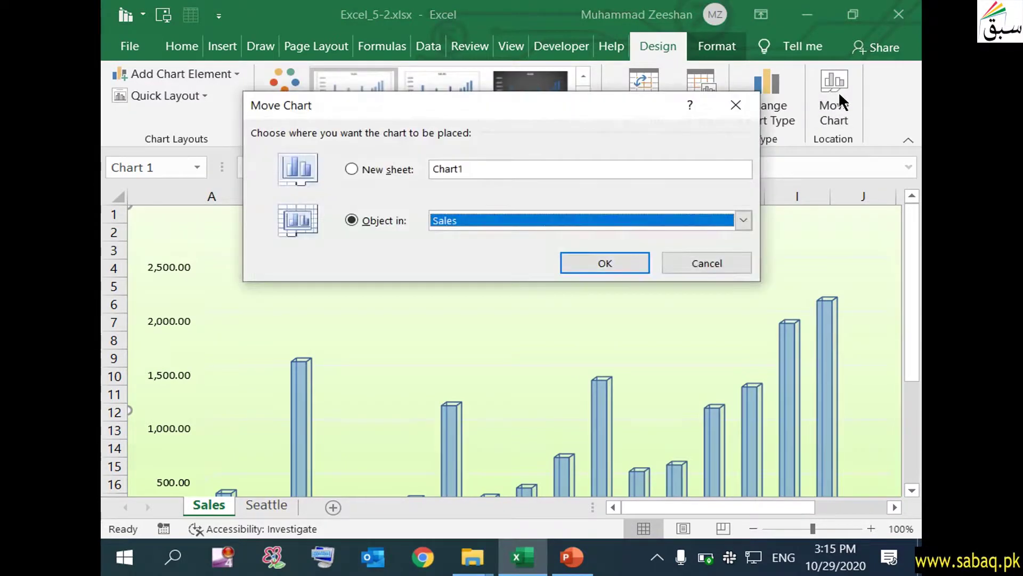
left_click(354, 166)
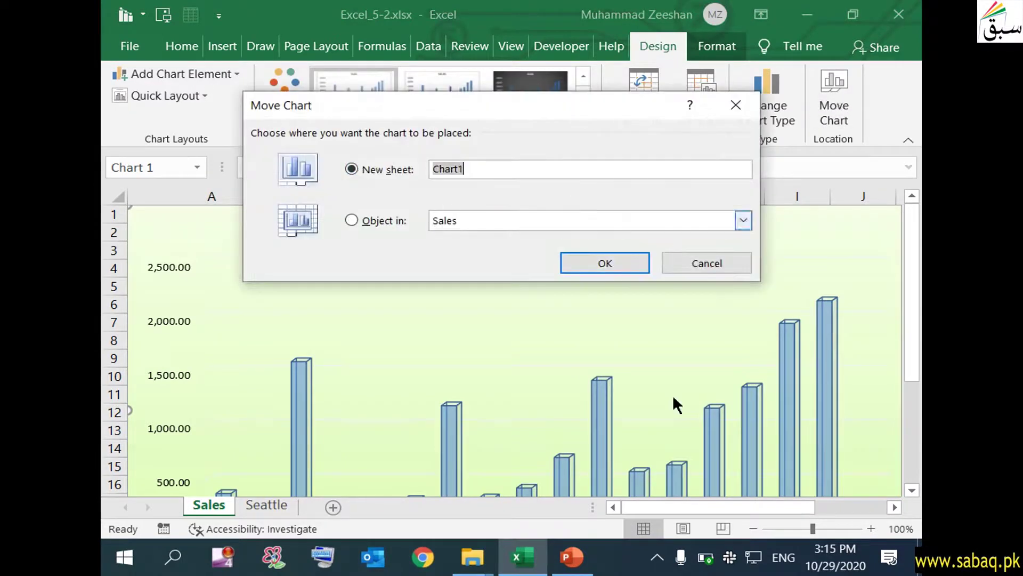
left_click(572, 558)
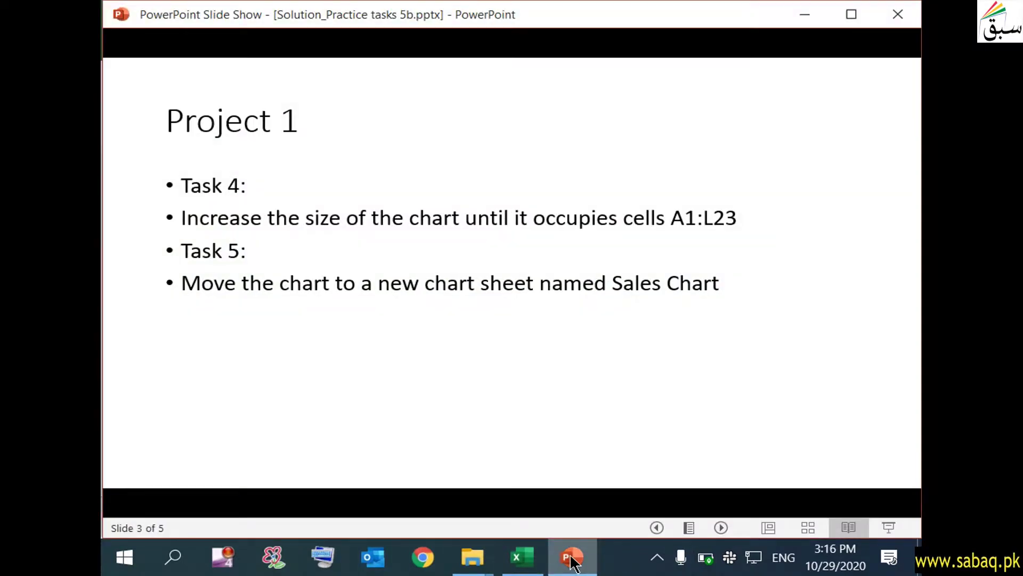
left_click(572, 559)
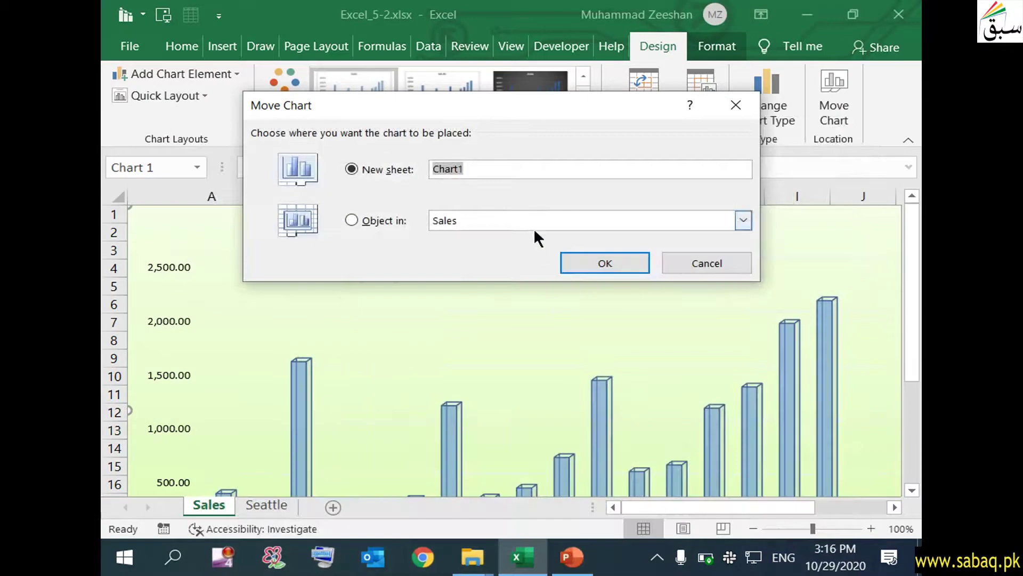
type("Sa")
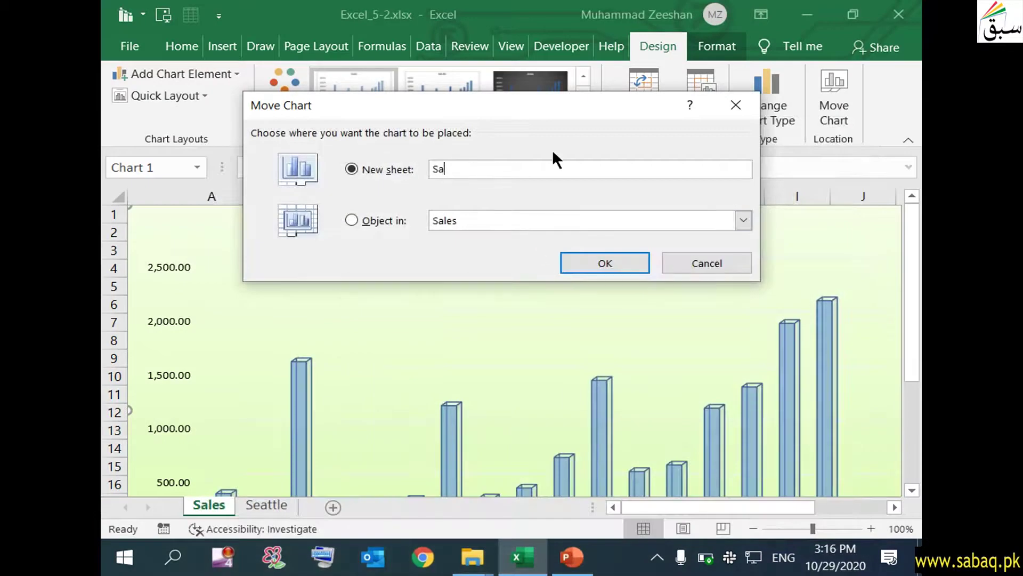
type("les Chart")
left_click(605, 264)
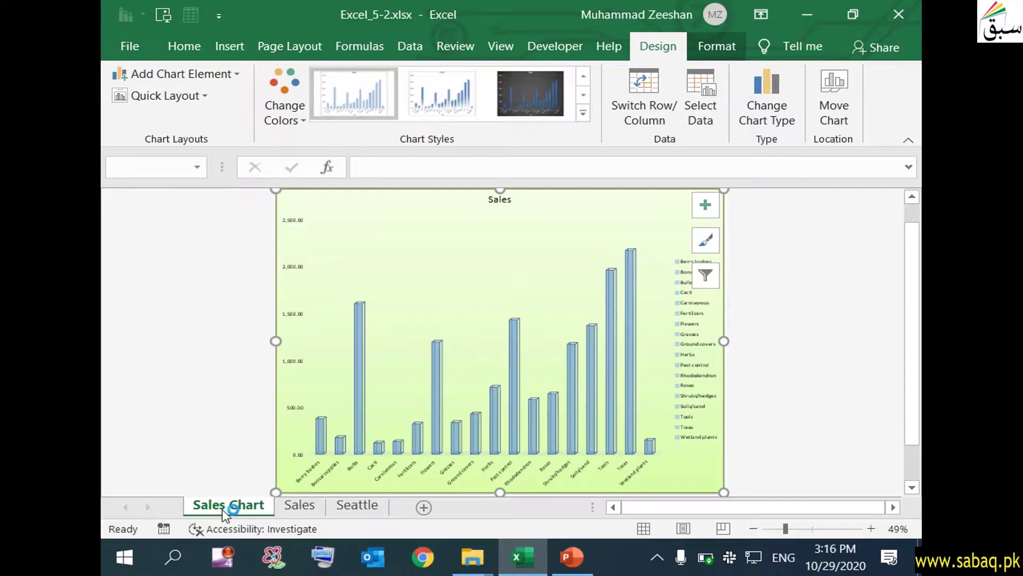
left_click(298, 506)
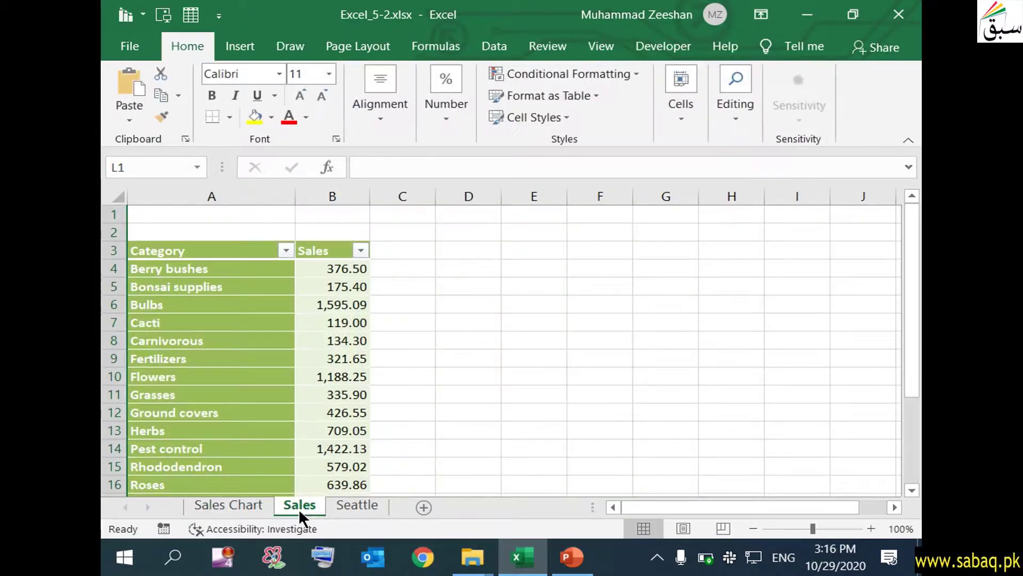
left_click(353, 507)
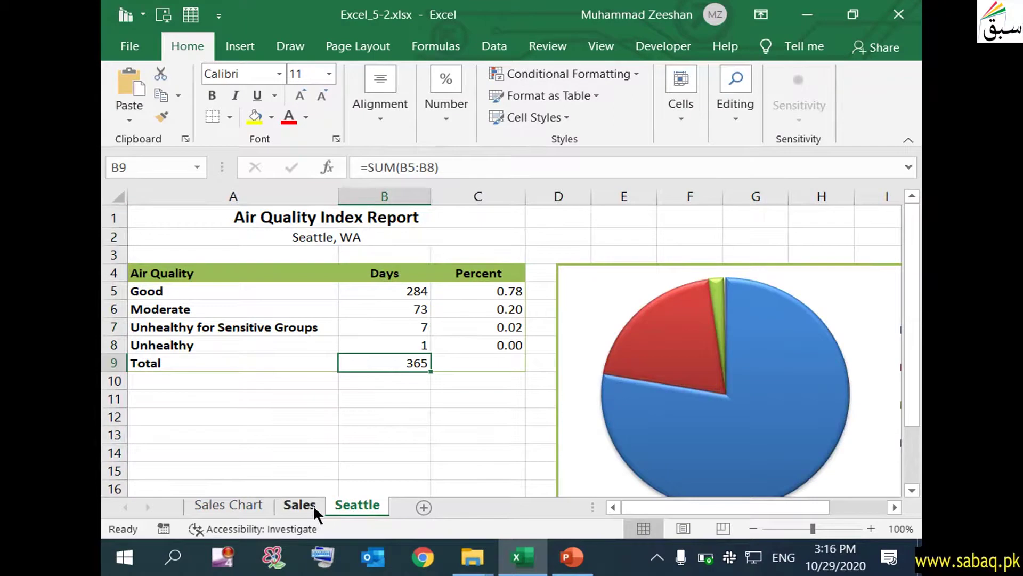
left_click(315, 504)
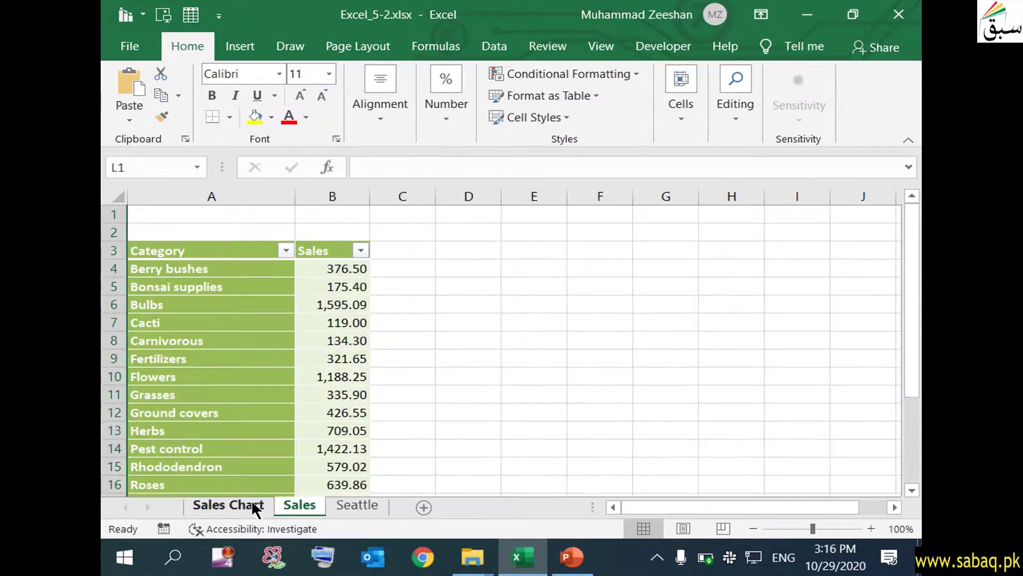
left_click(248, 503)
scroll(461, 391, "up", 1)
scroll(465, 383, "down", 1)
scroll(457, 379, "up", 1)
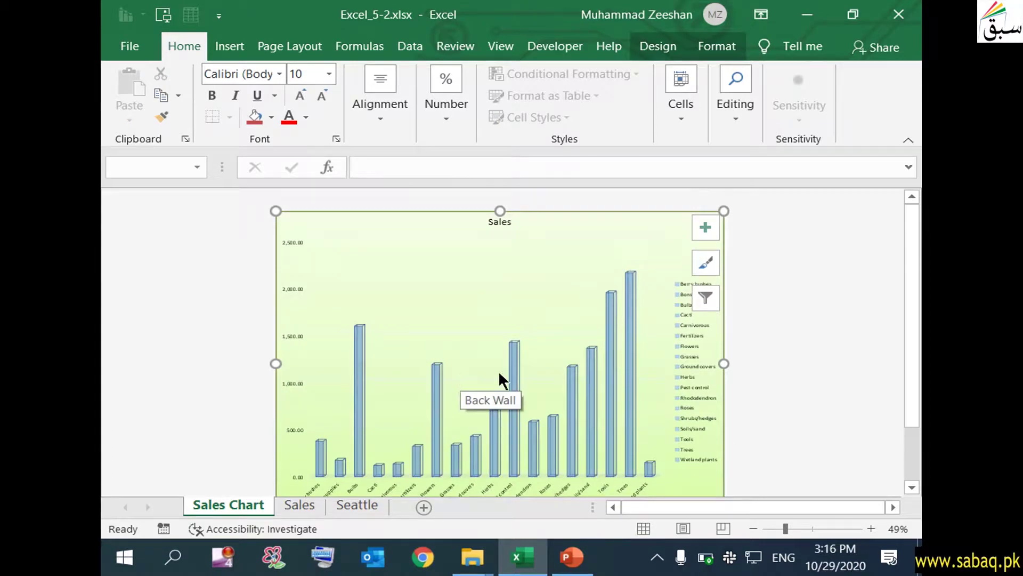
left_click(572, 557)
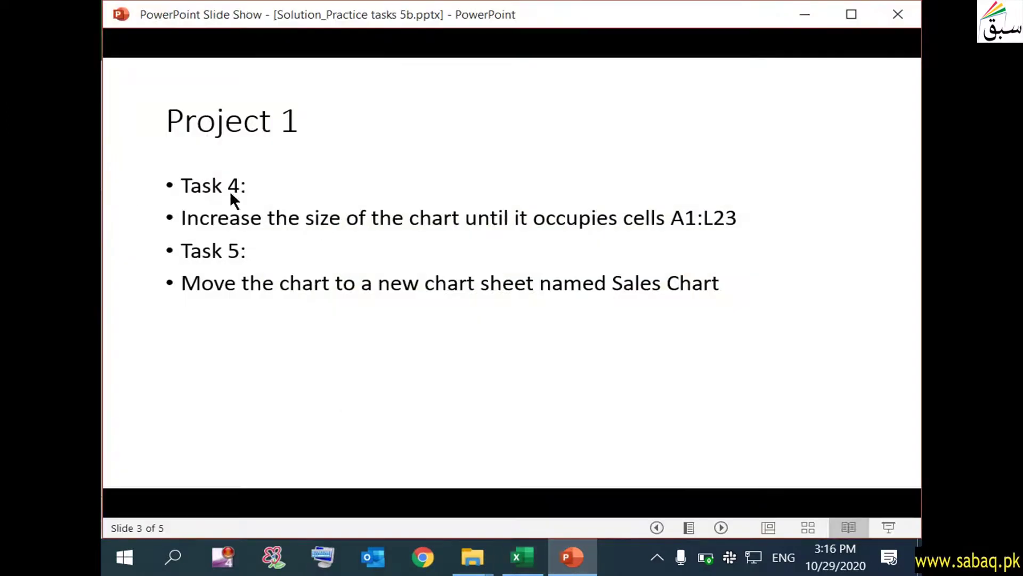
- Step through the slides, then reopen Project 1 in Reading View and advance to Project 2
left_click(379, 253)
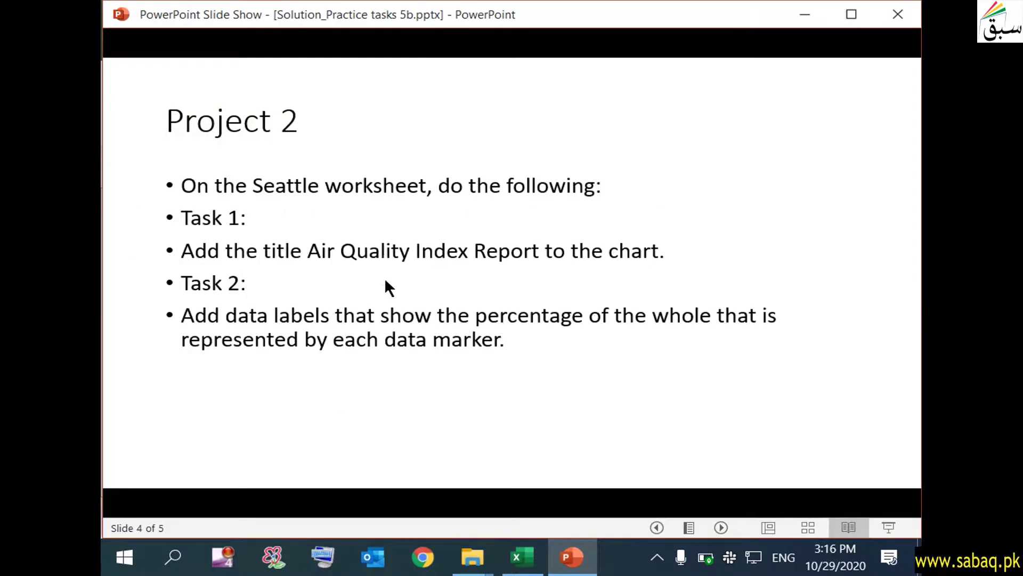
left_click(376, 303)
left_click(368, 304)
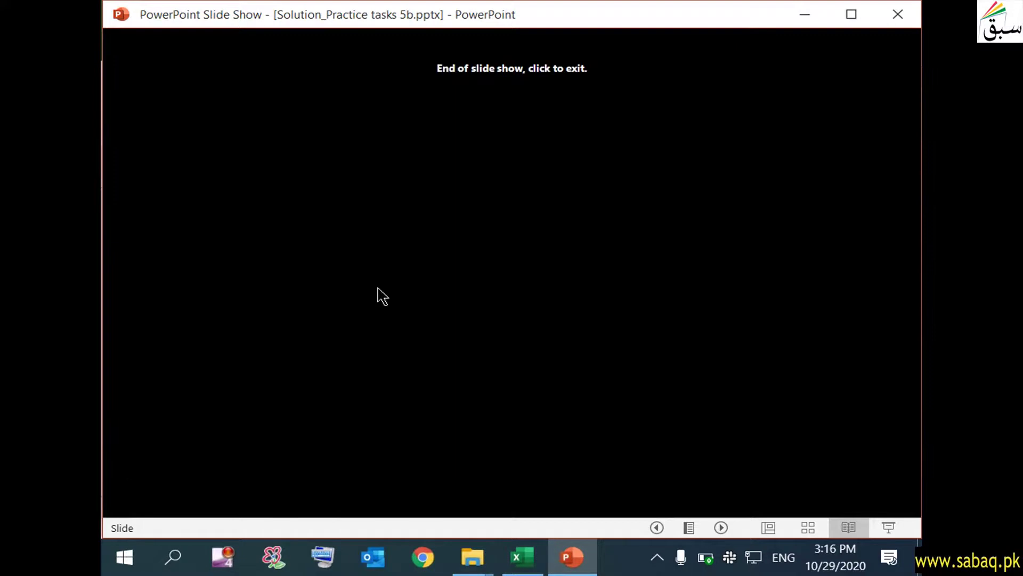
left_click(379, 294)
left_click(195, 291)
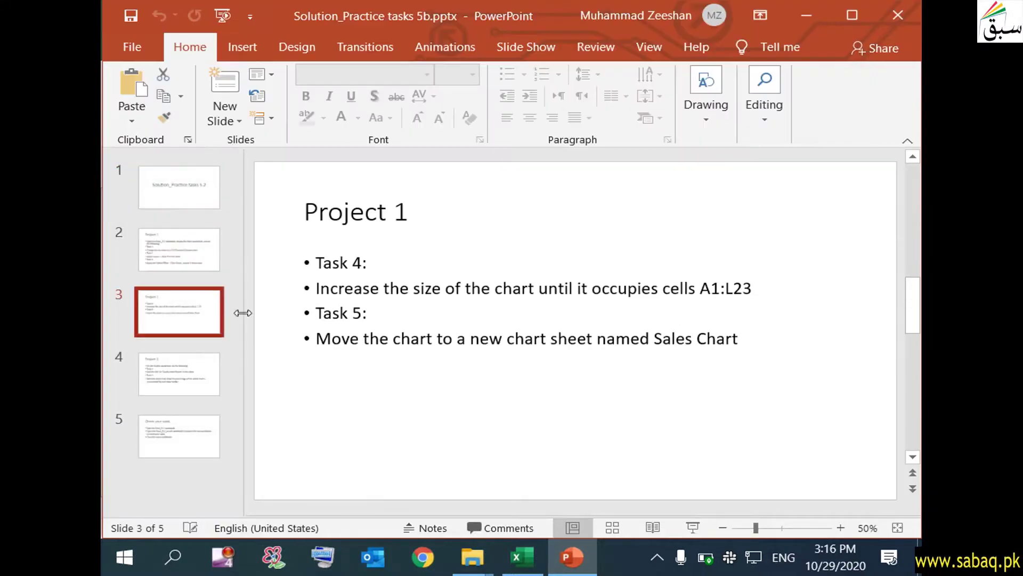
left_click(654, 527)
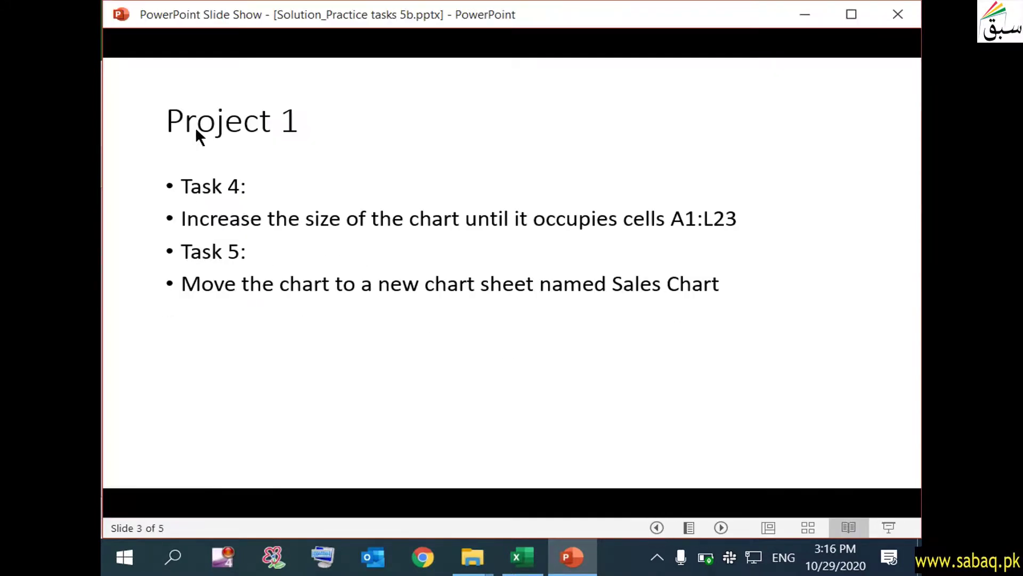
left_click(365, 333)
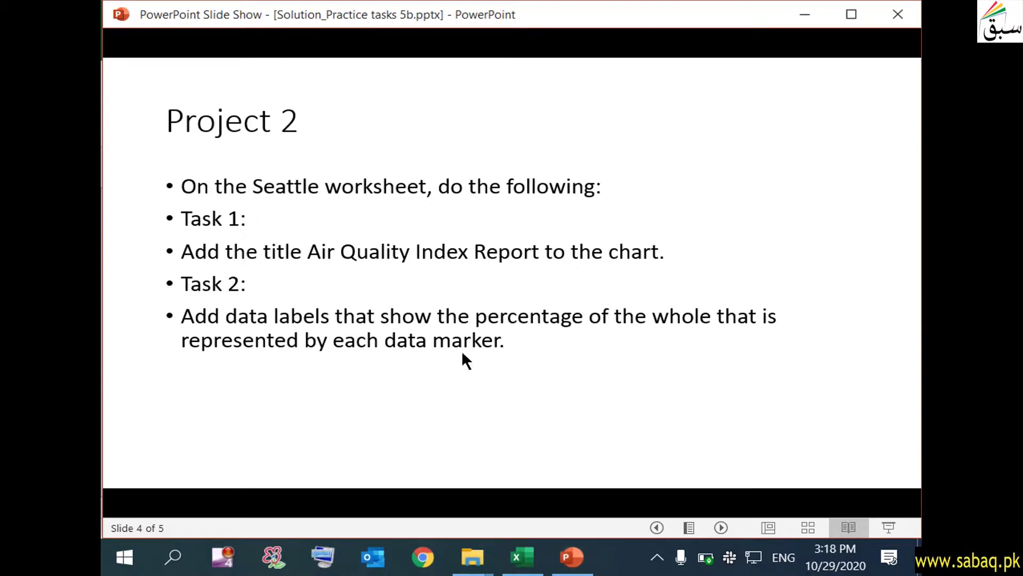
- Open Excel's Seattle worksheet, reread the Project 2 task slide, and return to Excel
left_click(522, 557)
left_click(356, 504)
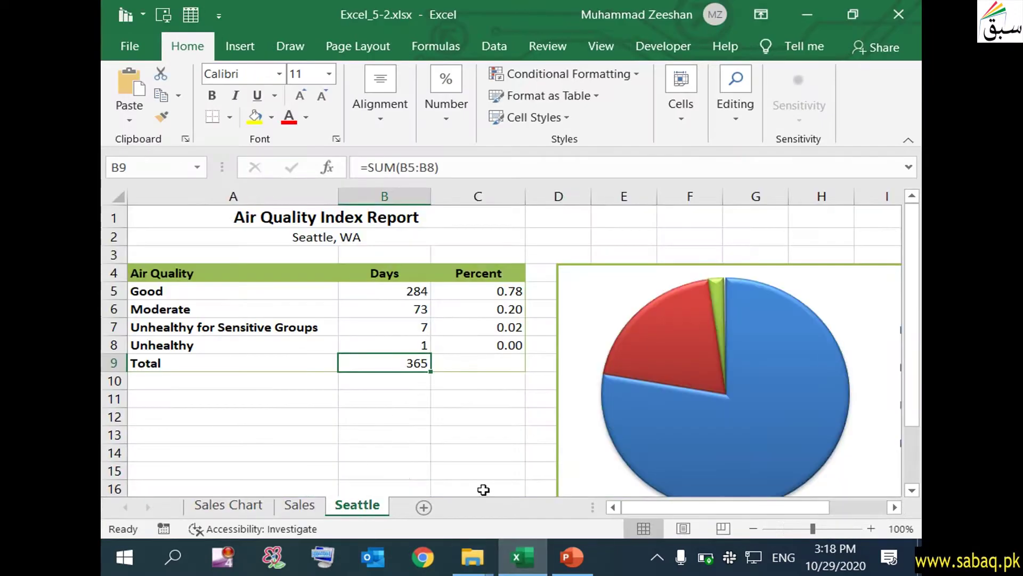
left_click(514, 558)
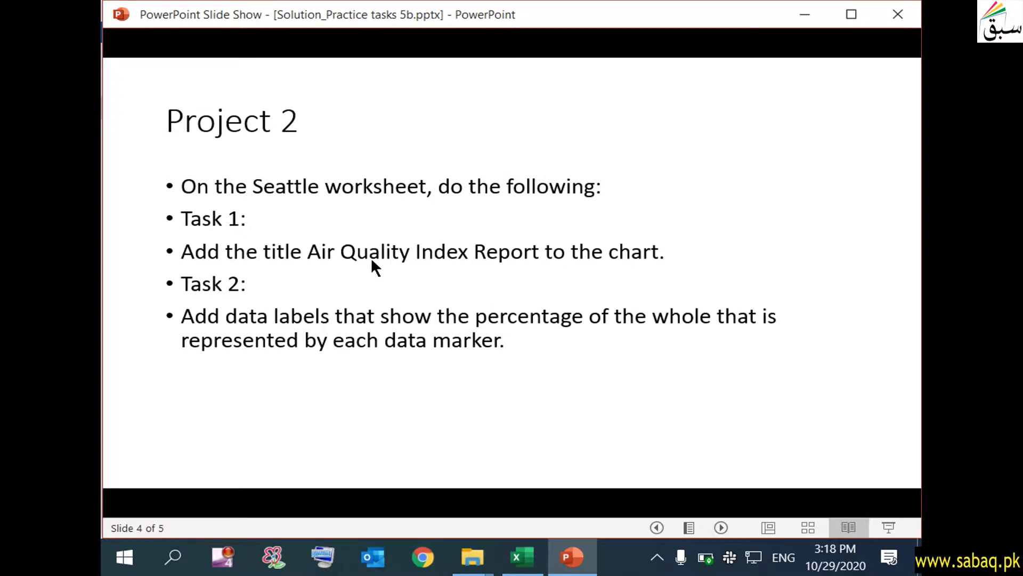
left_click(522, 557)
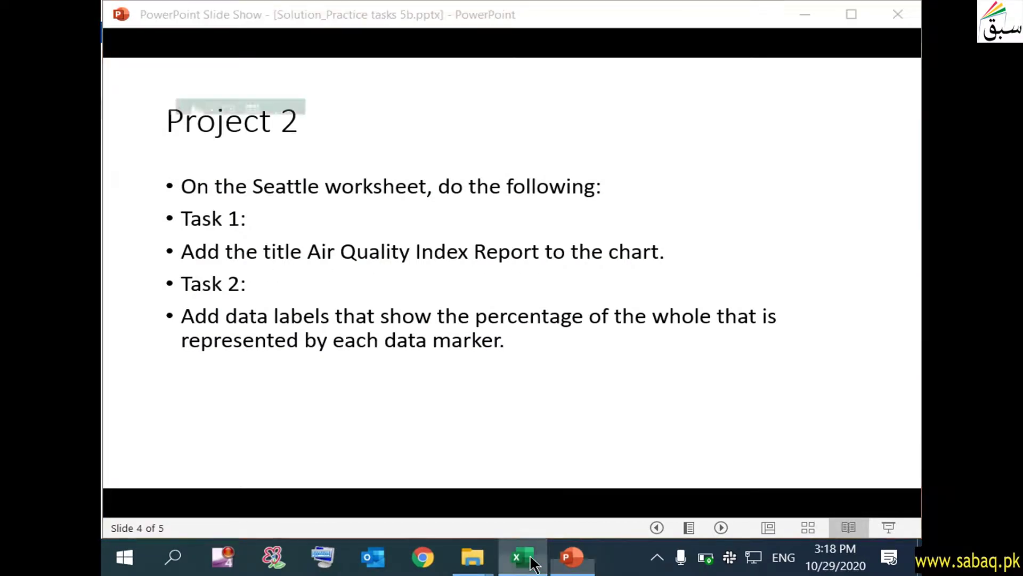
- After checking the task slide, open Chart Design's Add Chart Element list for the Seattle pie chart
left_click_drag(754, 510, 791, 513)
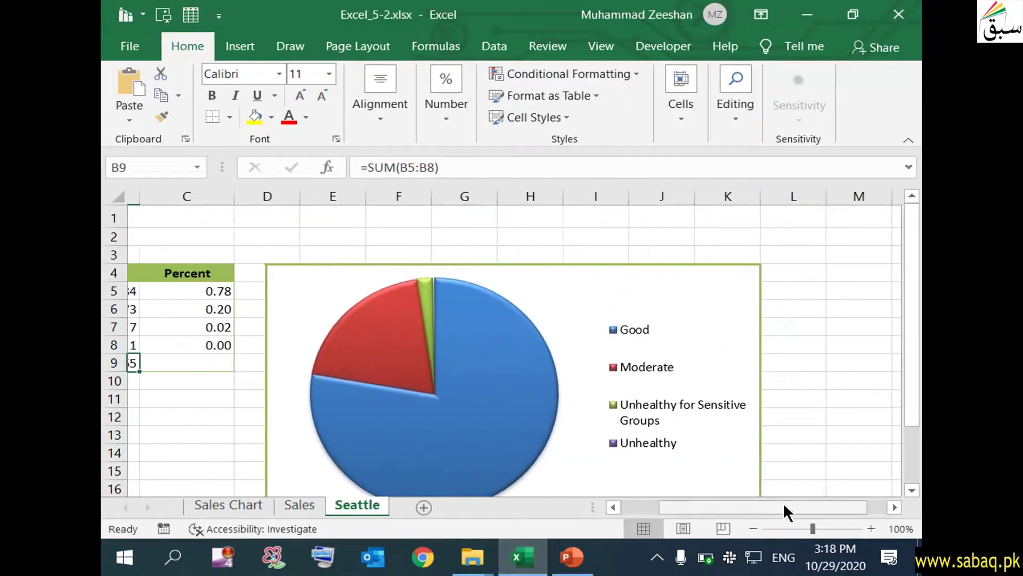
scroll(560, 424, "down", 2)
scroll(561, 424, "up", 2)
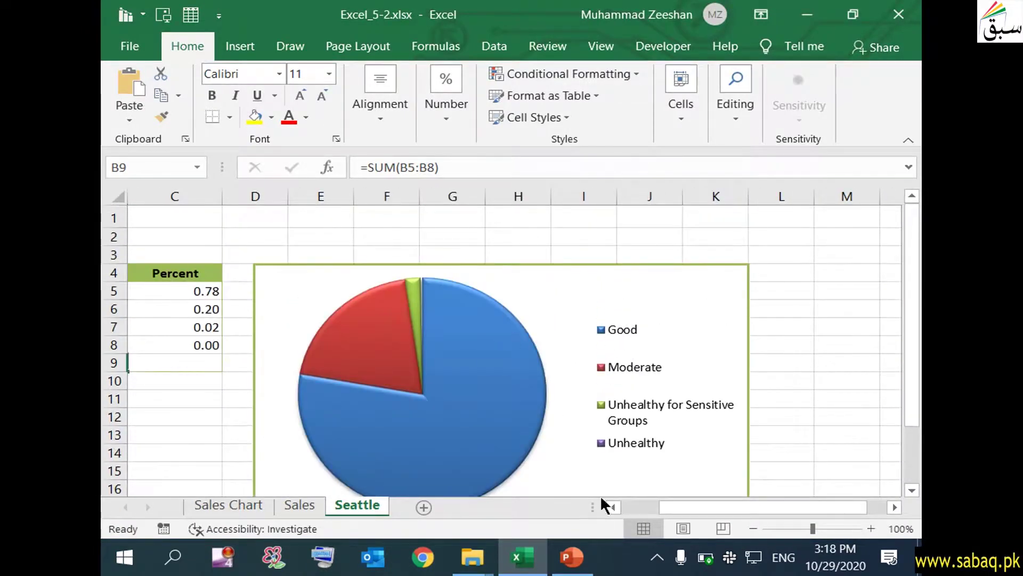
left_click(589, 559)
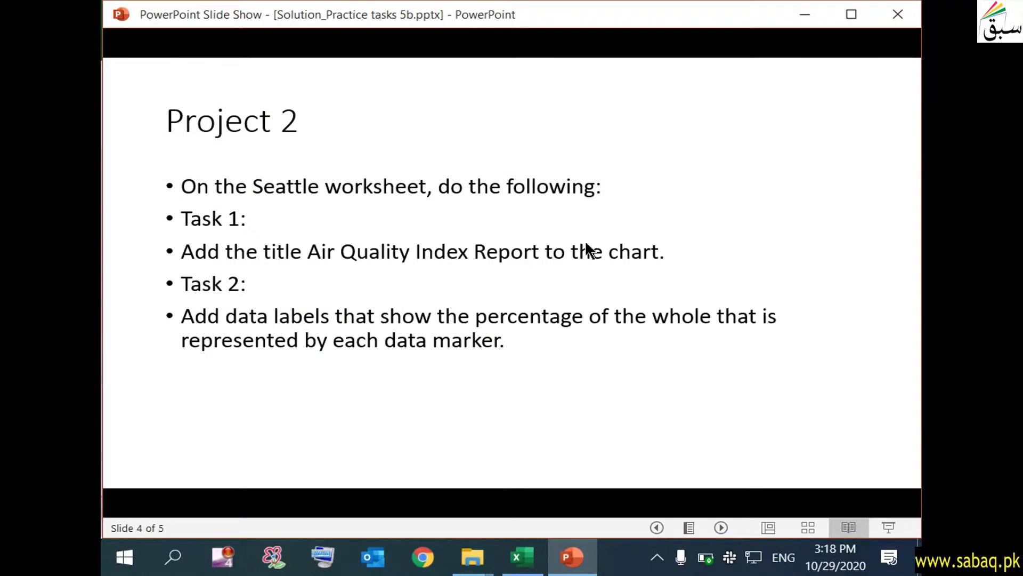
key("alt+Tab")
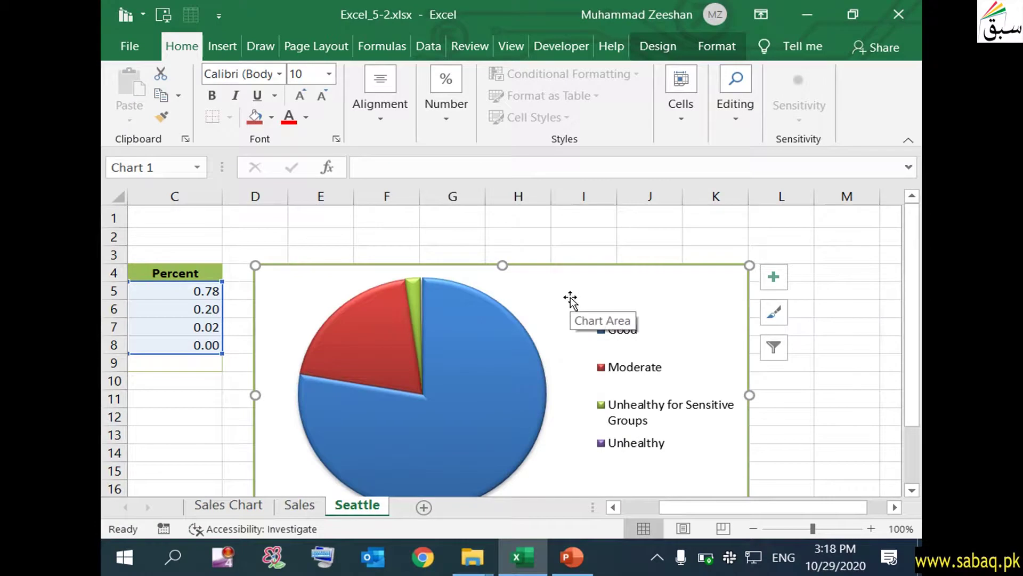
left_click(659, 46)
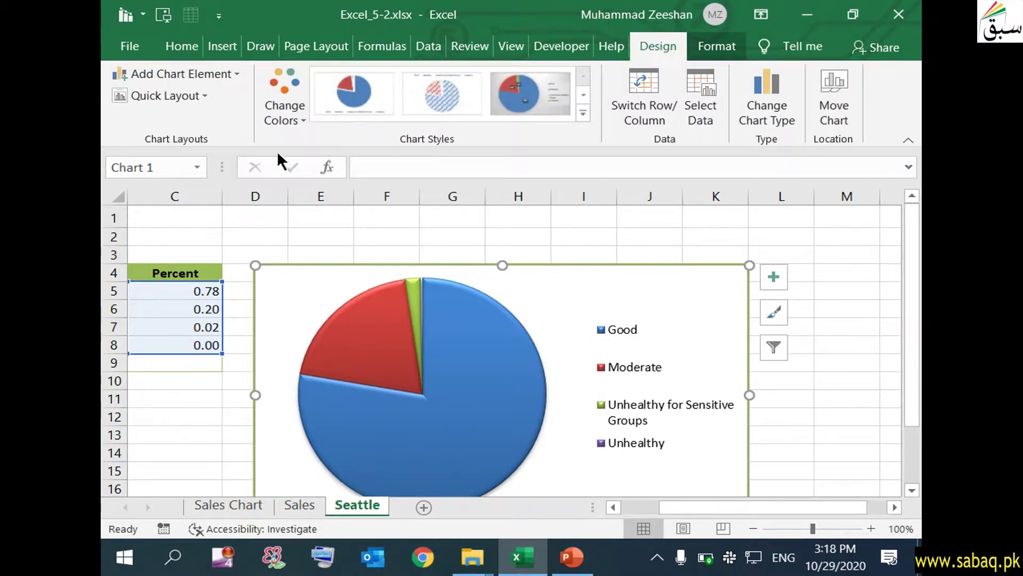
left_click(228, 76)
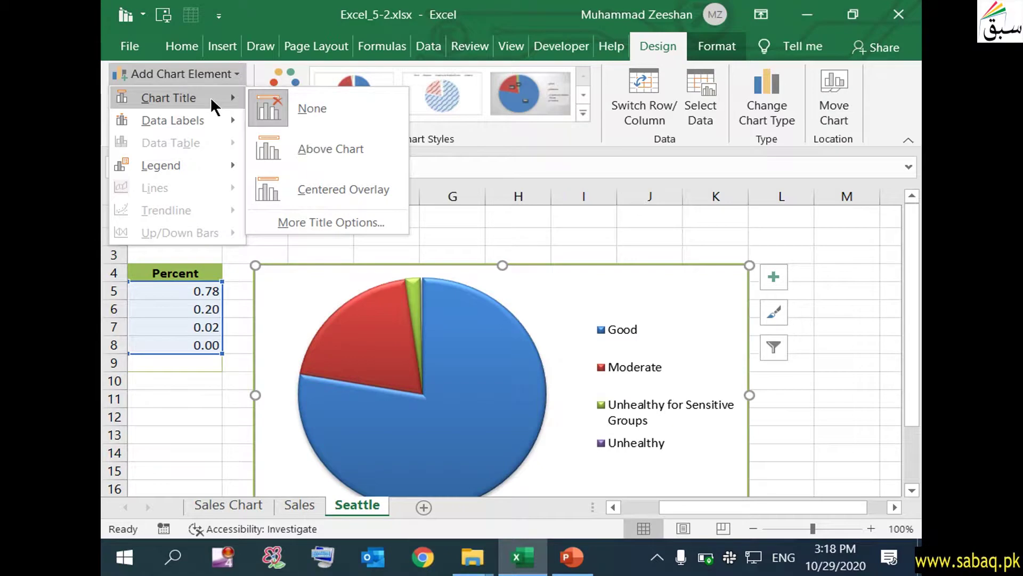
- Place a title above the Seattle pie chart that reads 'Air Quality Index Report'
mouse_move(168, 97)
left_click(342, 150)
left_click(572, 557)
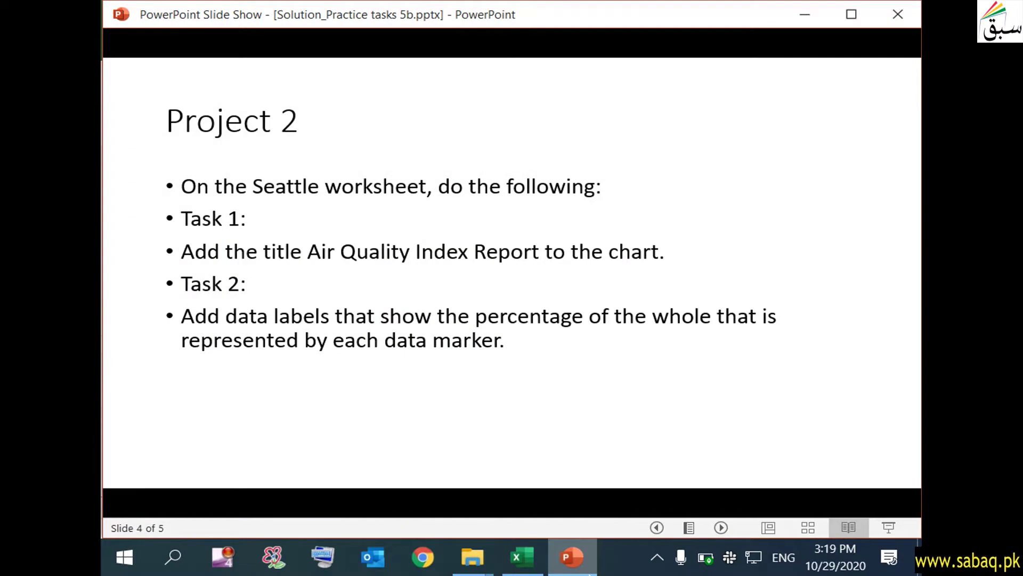
key("alt+Tab")
double_click(548, 285)
left_click_drag(548, 289, 418, 292)
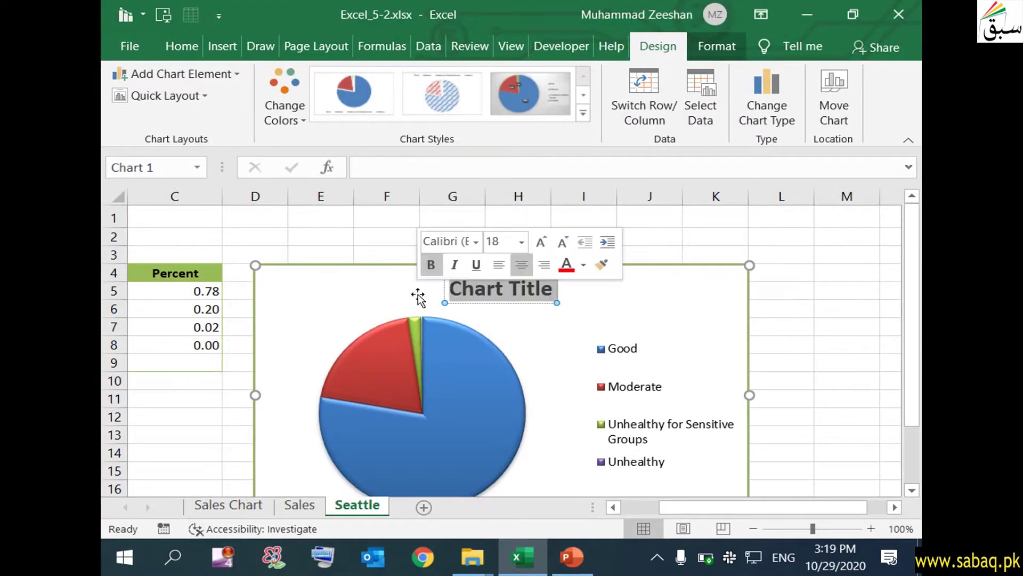
type("Air Quality")
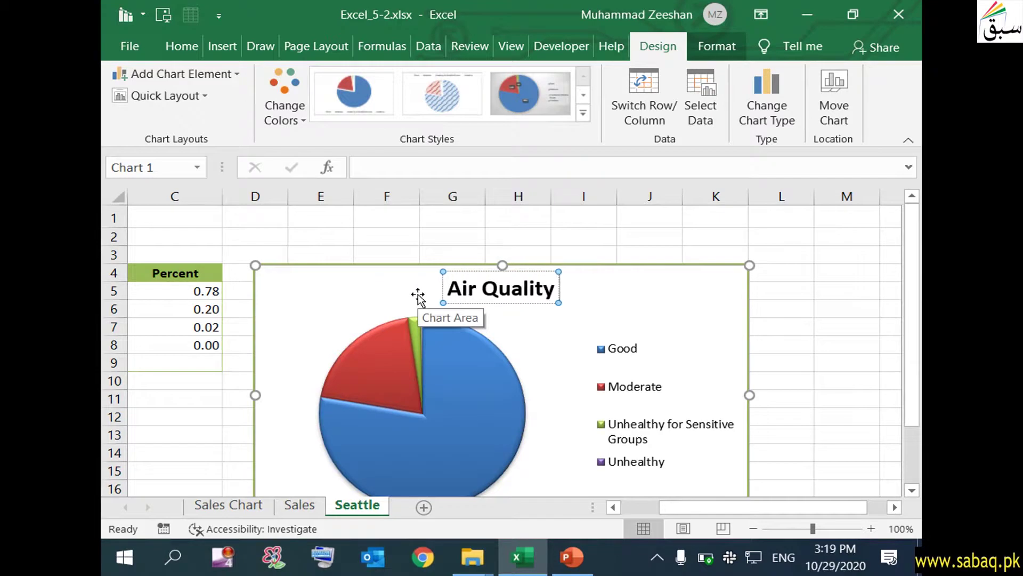
type(" Index R")
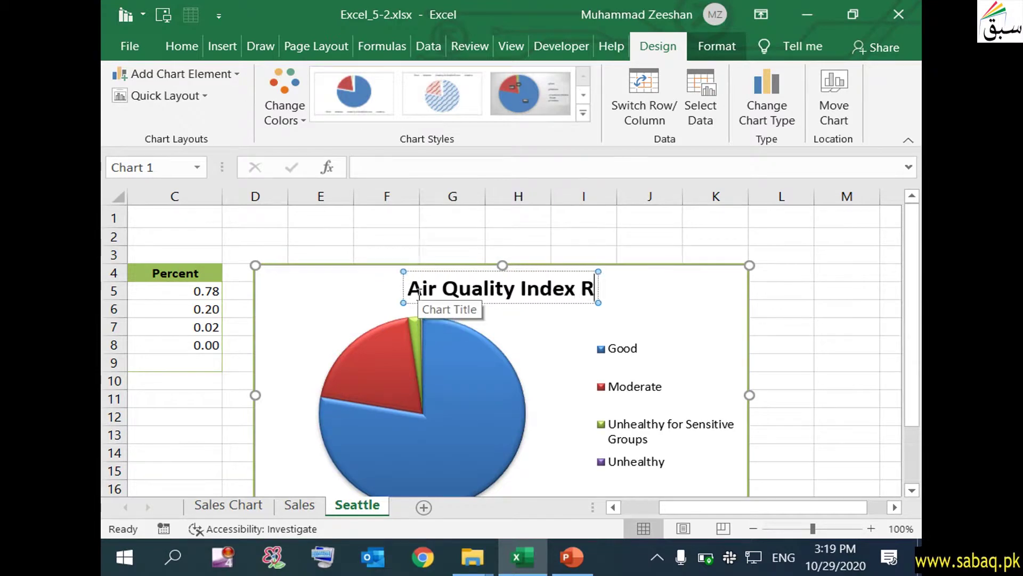
type("eport")
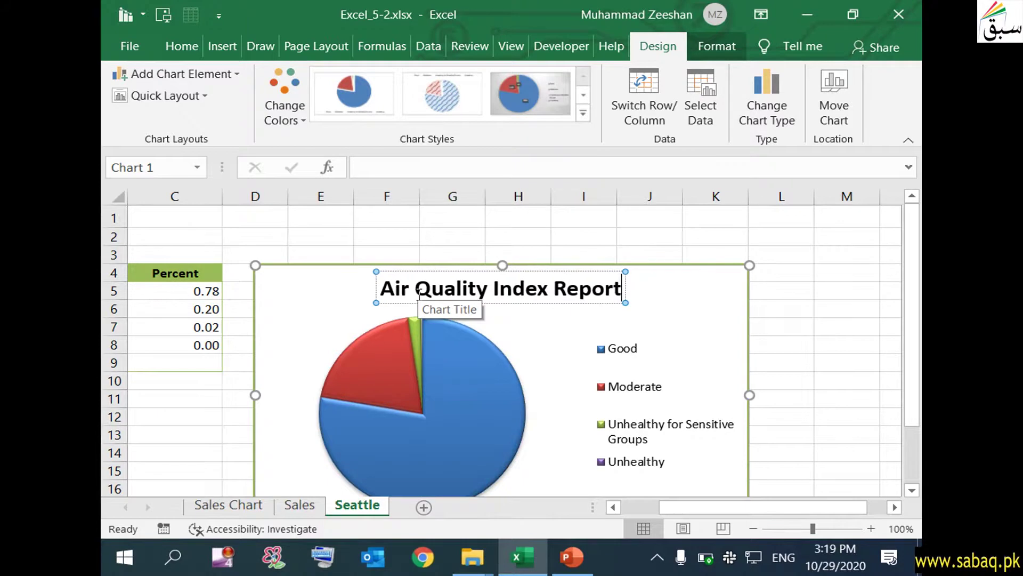
left_click(701, 299)
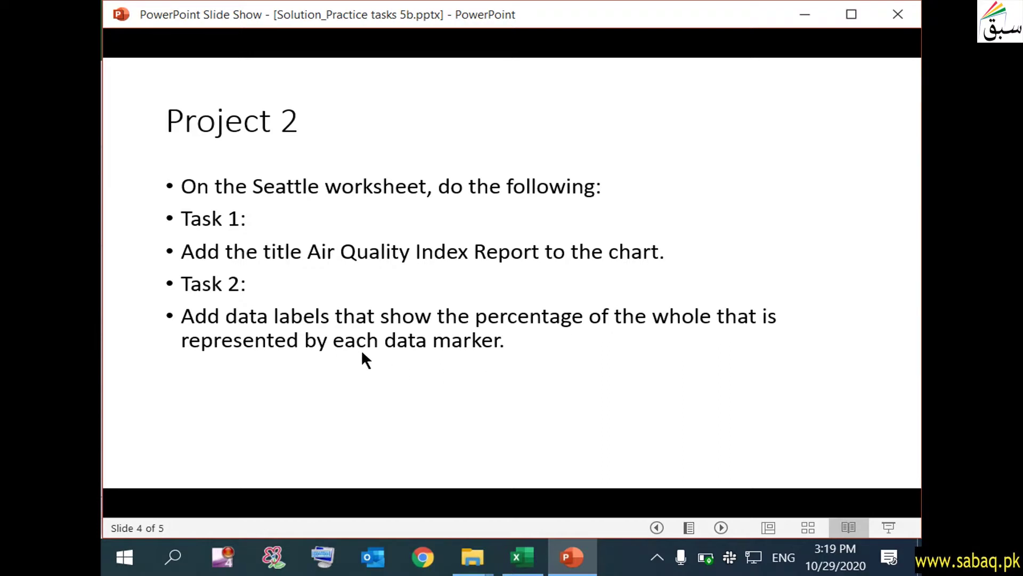
- Return to the Seattle sheet, select the chart legend, and glance at the task slide
left_click(573, 554)
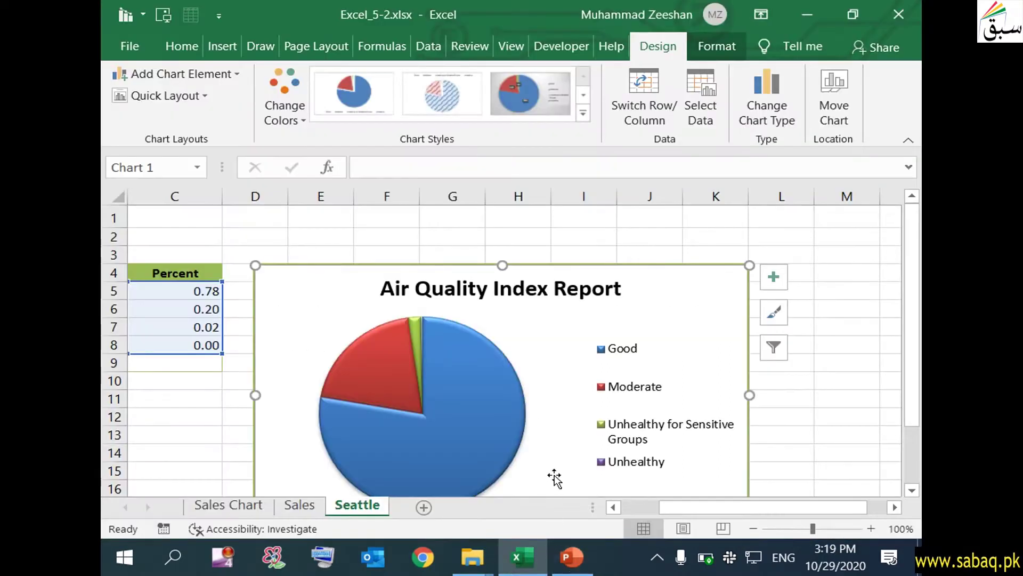
scroll(560, 468, "down", 1)
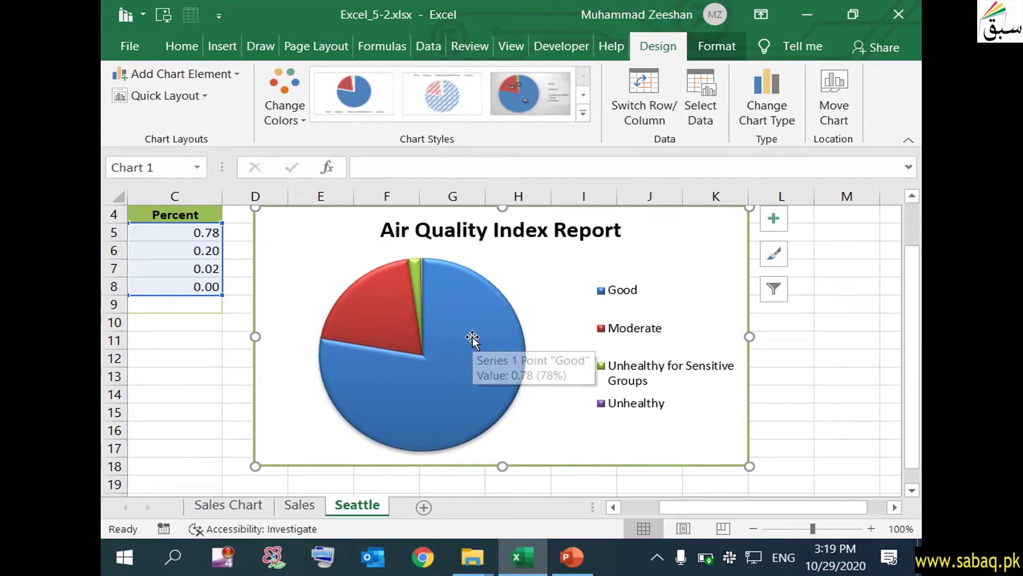
left_click(649, 291)
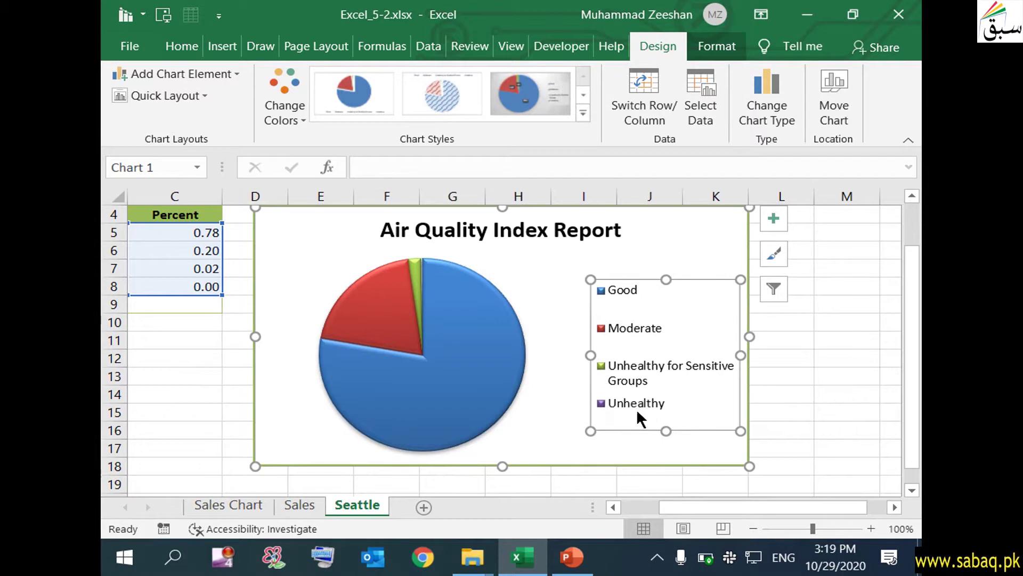
left_click(571, 558)
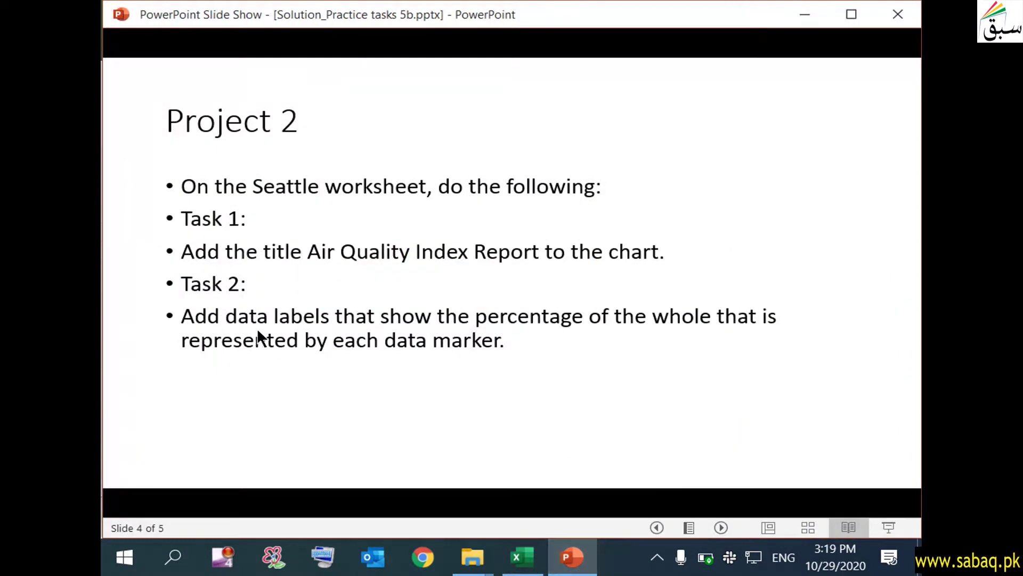
key("alt+Tab")
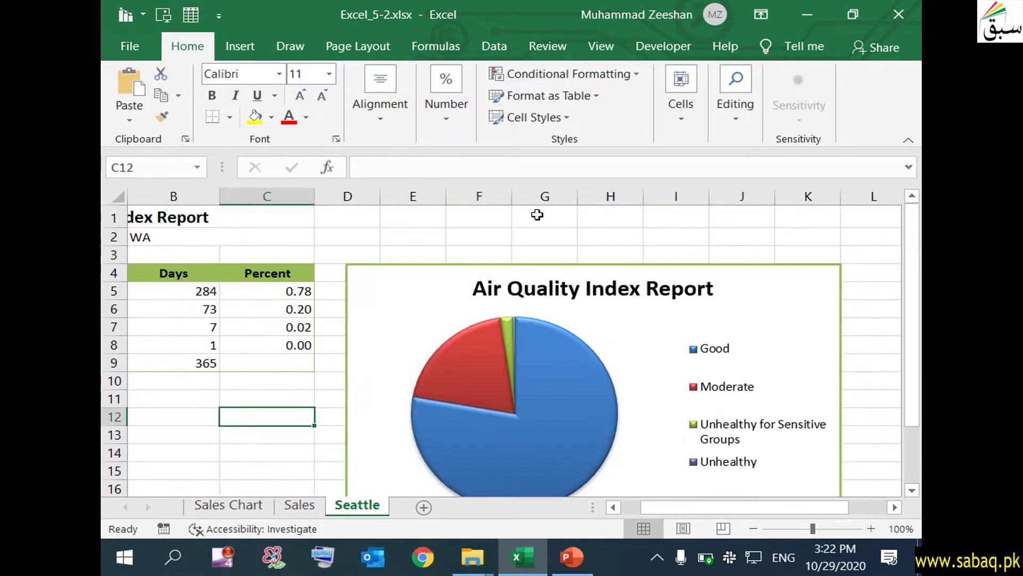
- Format Percent column C as percentages so it shows 78%, 20%, 2% and 0%
left_click(288, 380)
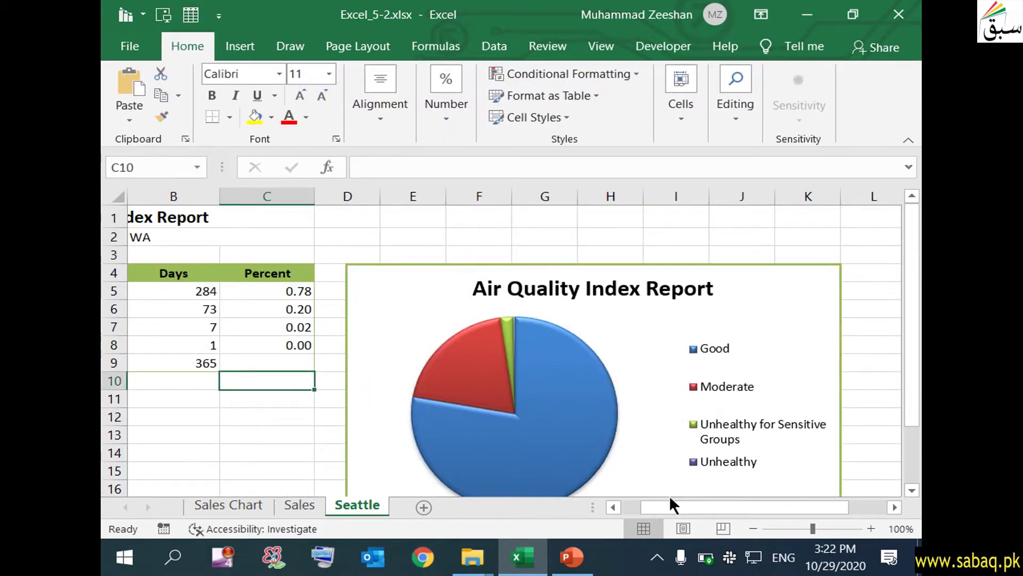
mouse_move(661, 505)
left_mouse_down()
mouse_move(651, 505)
mouse_move(733, 301)
left_mouse_up()
left_click(266, 196)
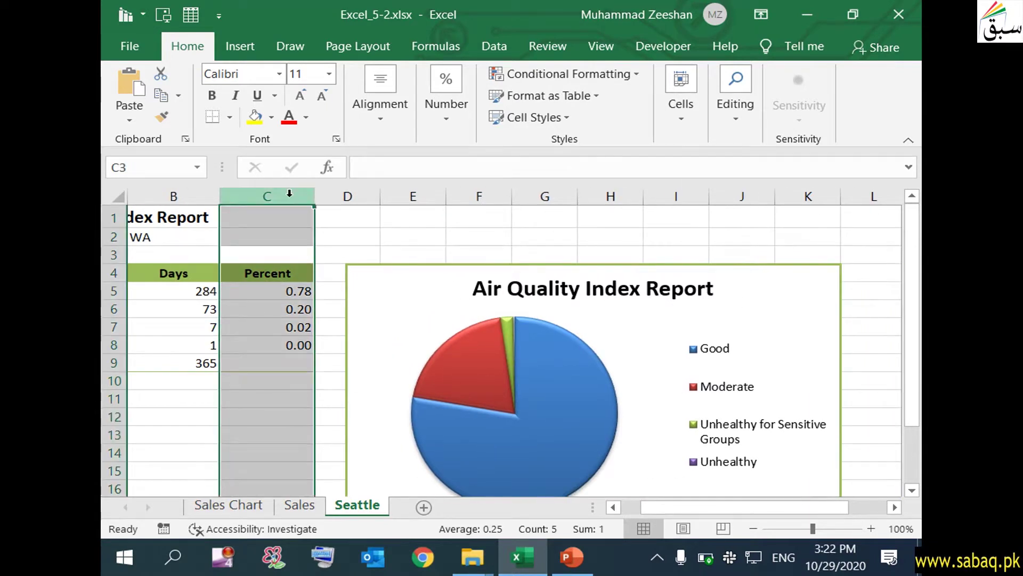
left_click(448, 110)
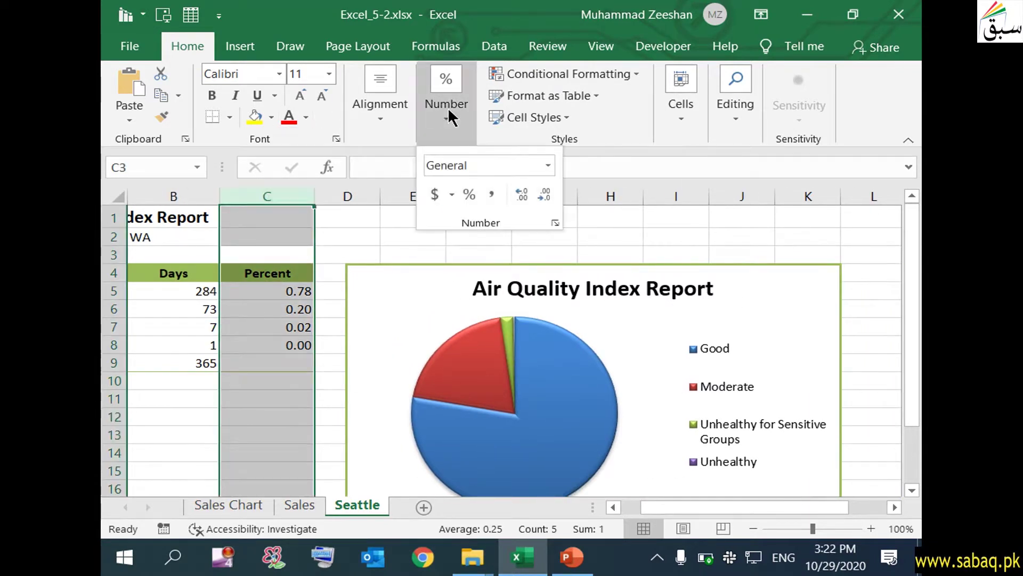
left_click(472, 193)
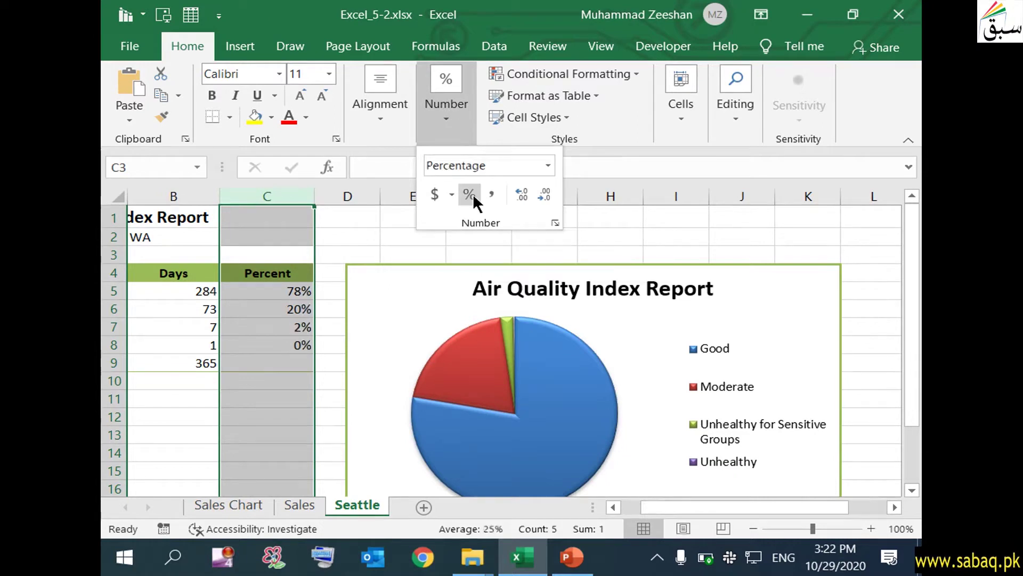
left_click(320, 405)
left_click(301, 387)
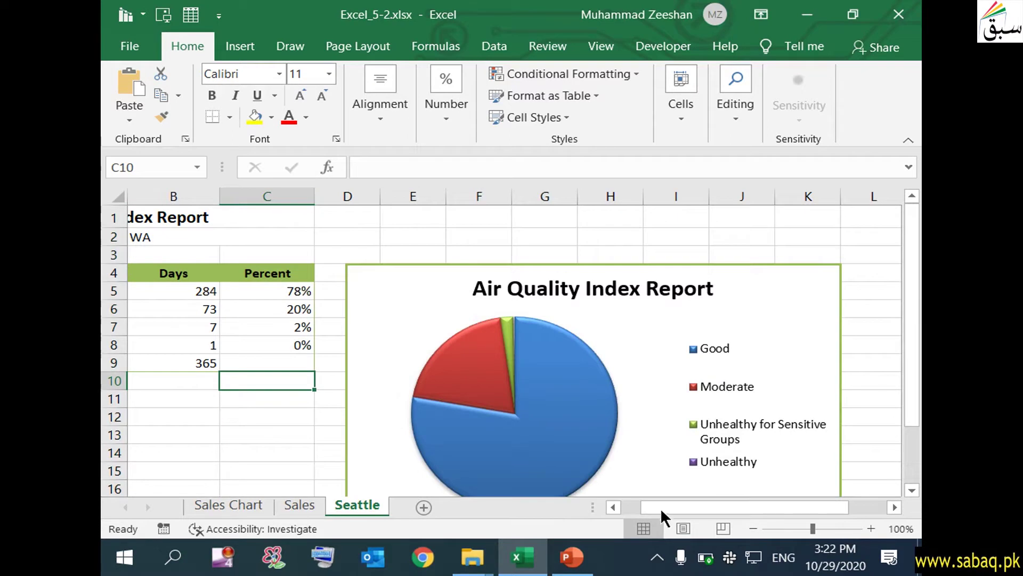
- Check the Percent formulas in C5 and C6, such as =B6/B$9, then reselect column C
left_click_drag(661, 507, 632, 503)
left_click(503, 292)
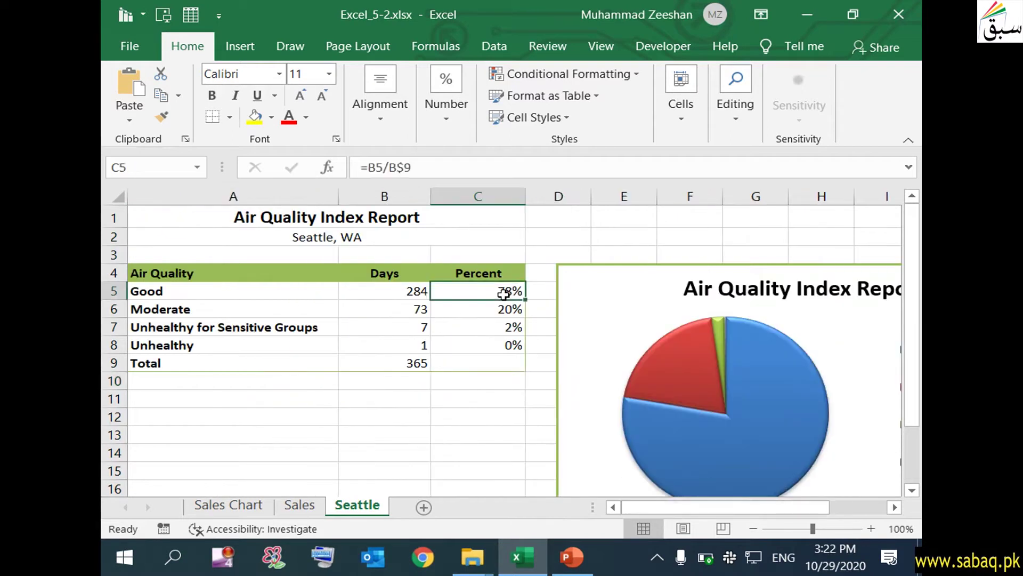
double_click(516, 311)
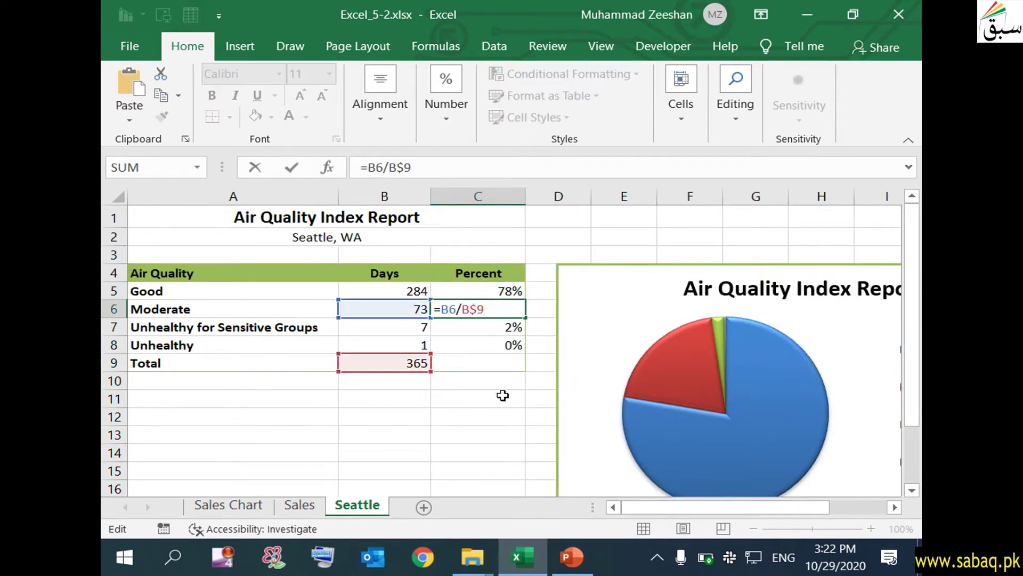
key("Return")
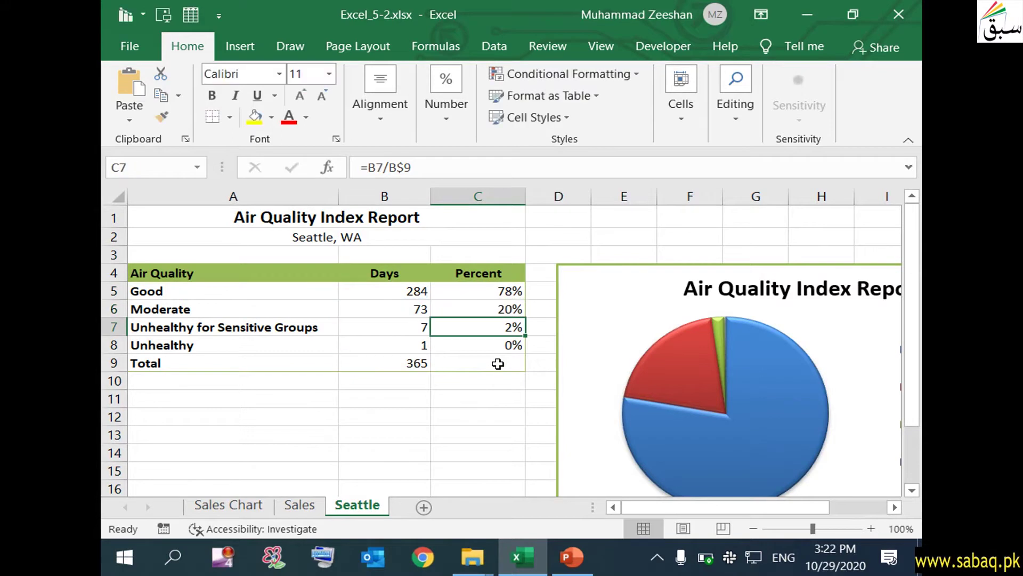
left_click(512, 416)
left_click_drag(694, 511, 712, 509)
left_click(251, 196)
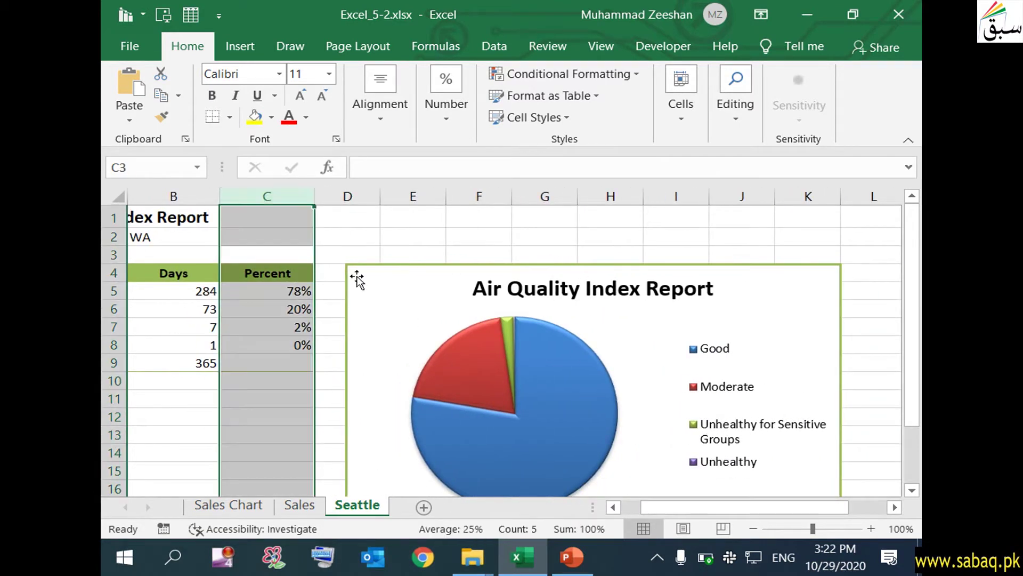
- Add Best Fit data labels to the pie chart, then advance the task slides to Check your work
left_click(416, 311)
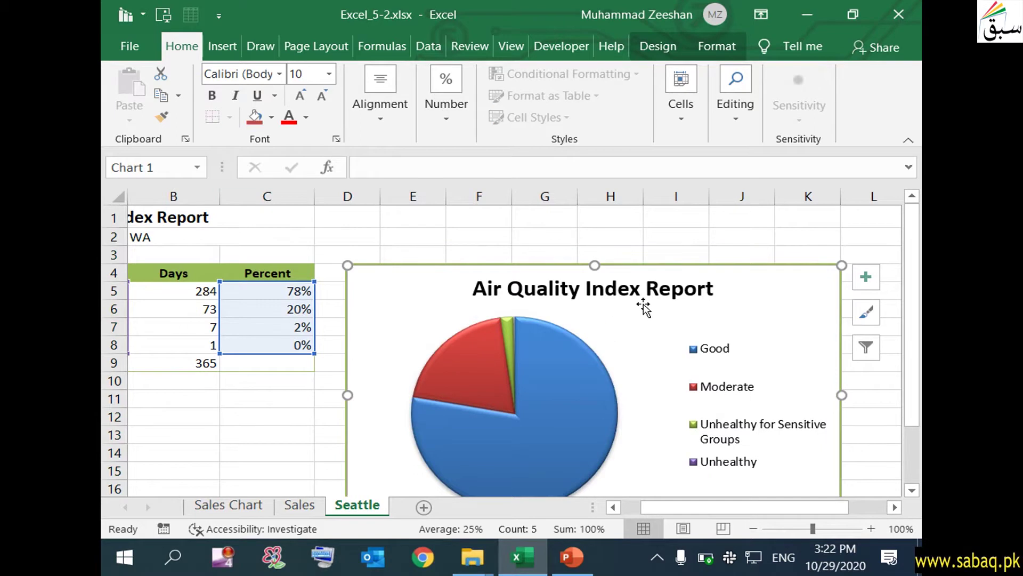
left_click(647, 46)
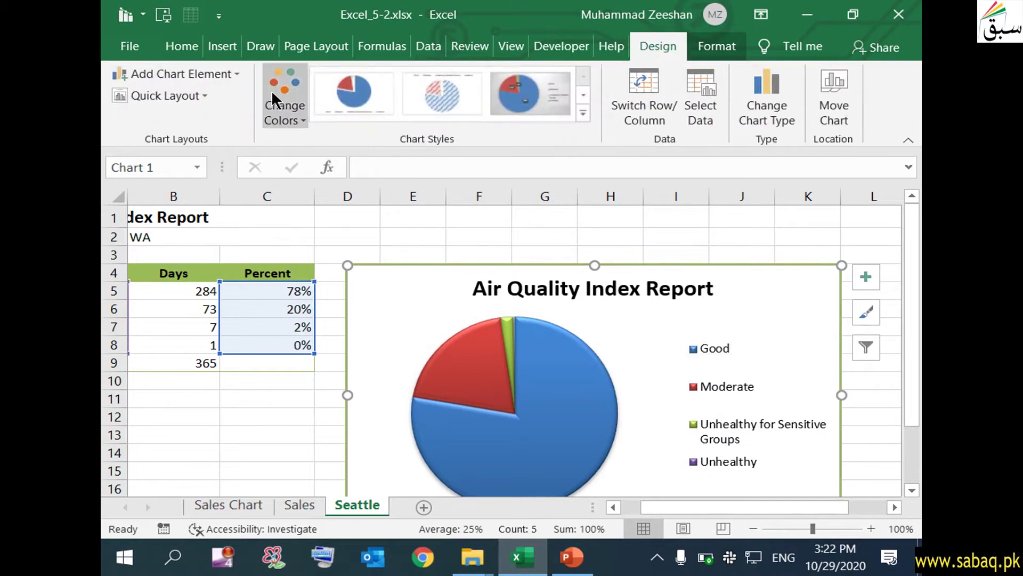
left_click(228, 73)
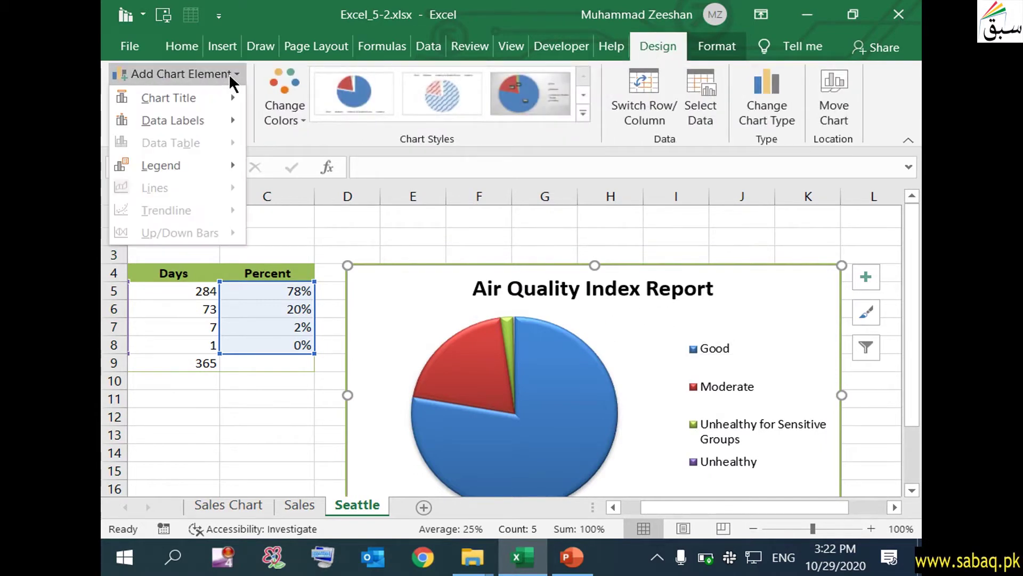
mouse_move(172, 120)
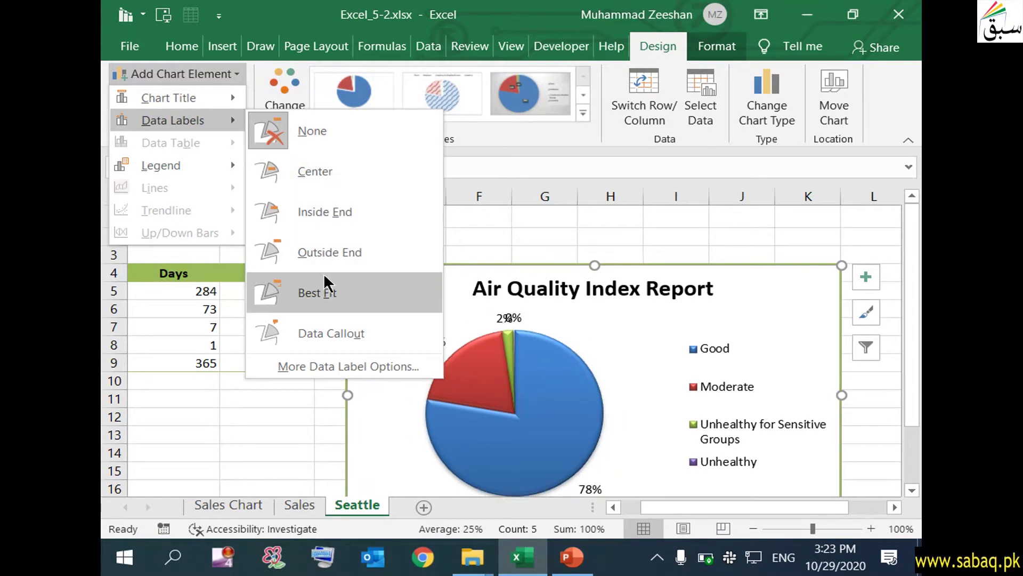
left_click(329, 292)
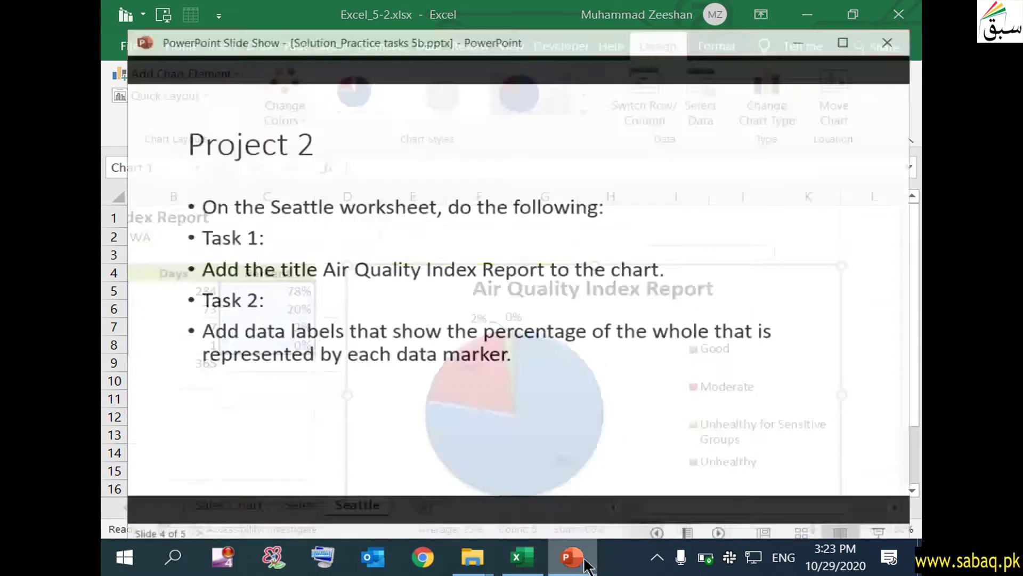
left_click(572, 556)
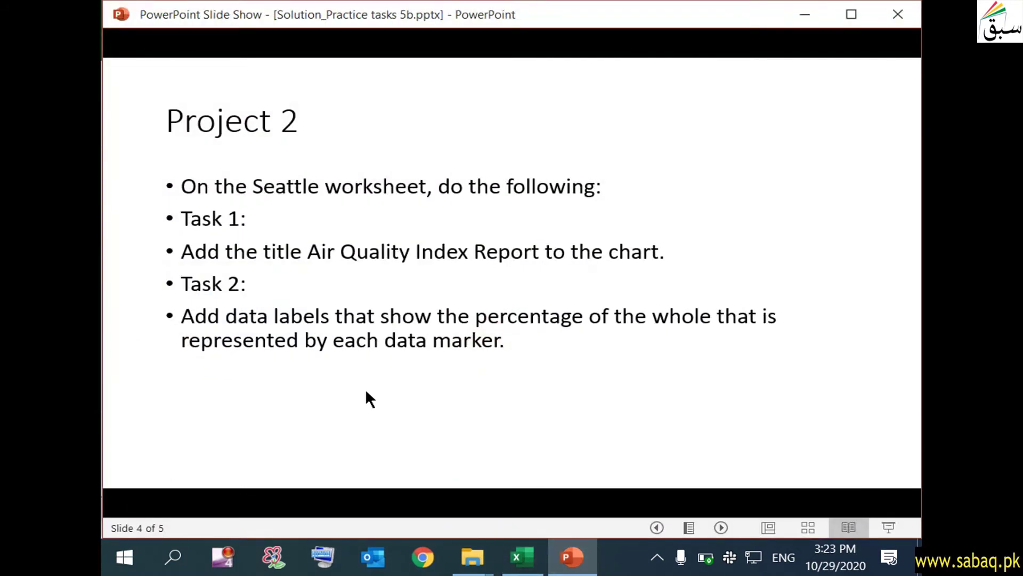
left_click(575, 354)
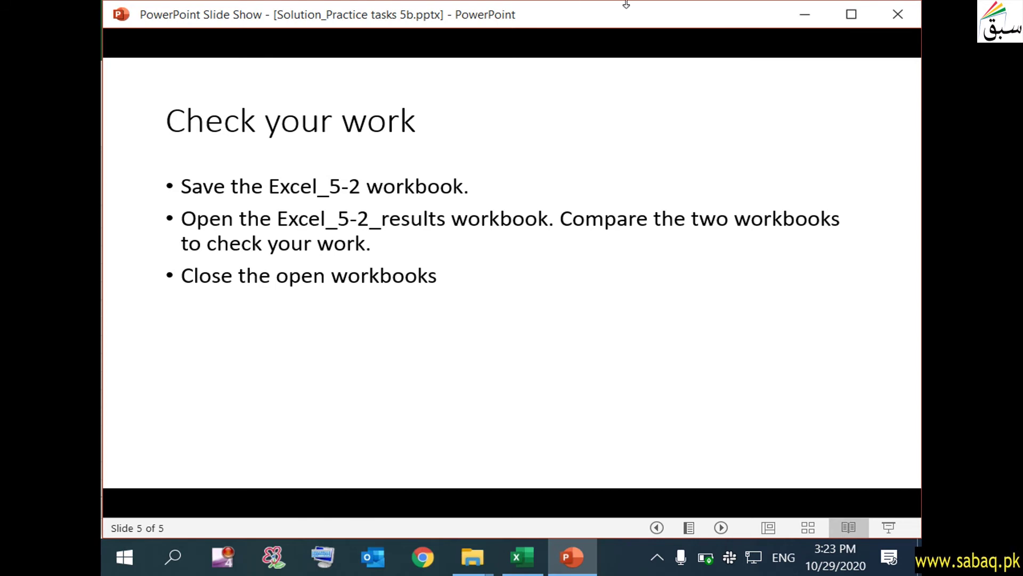
- Check the Excel_5-2_results workbook in the exercise folder, then return to the slides
left_click(806, 15)
left_click(814, 10)
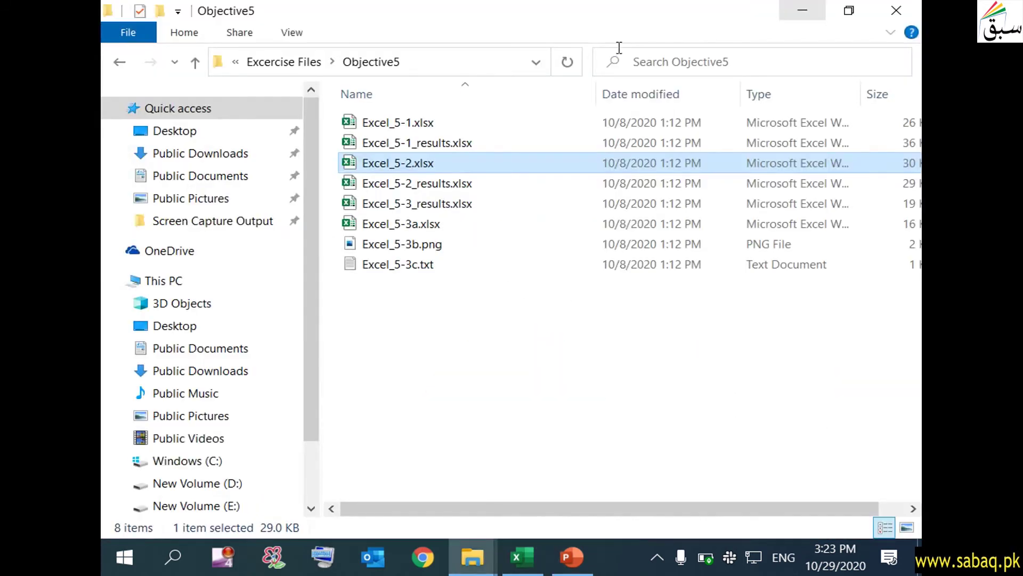
left_click(456, 184)
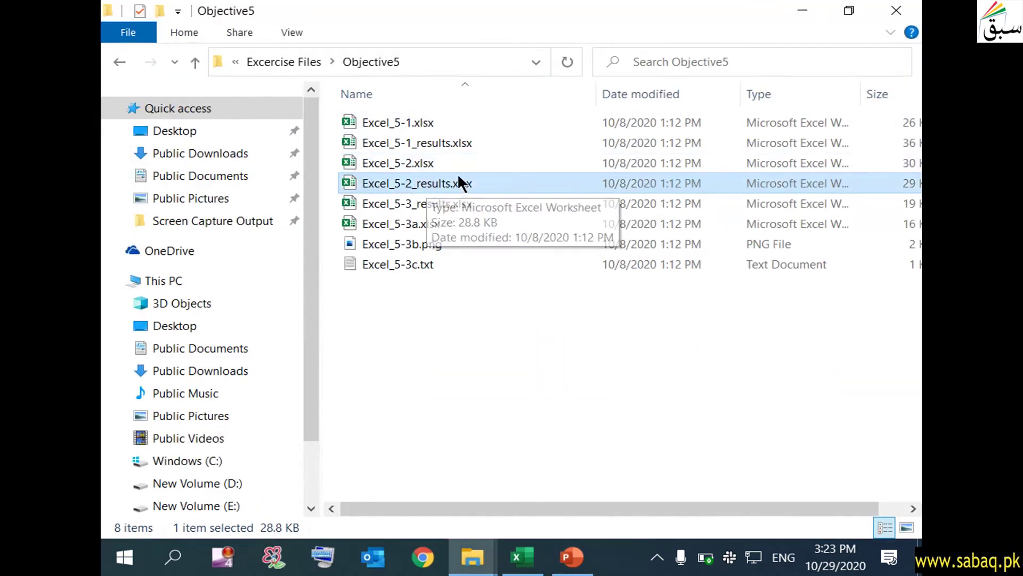
left_click(532, 561)
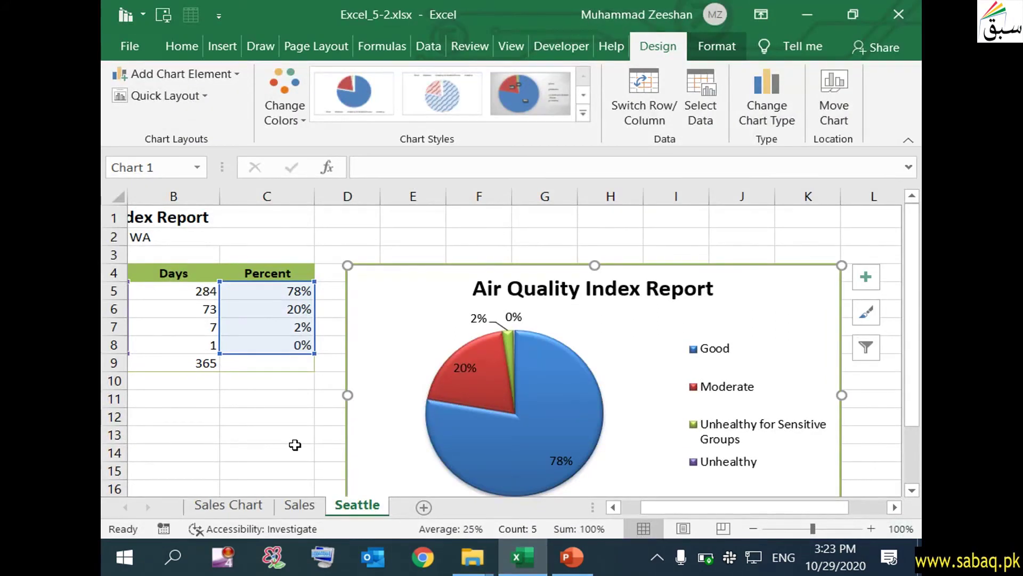
left_click(572, 557)
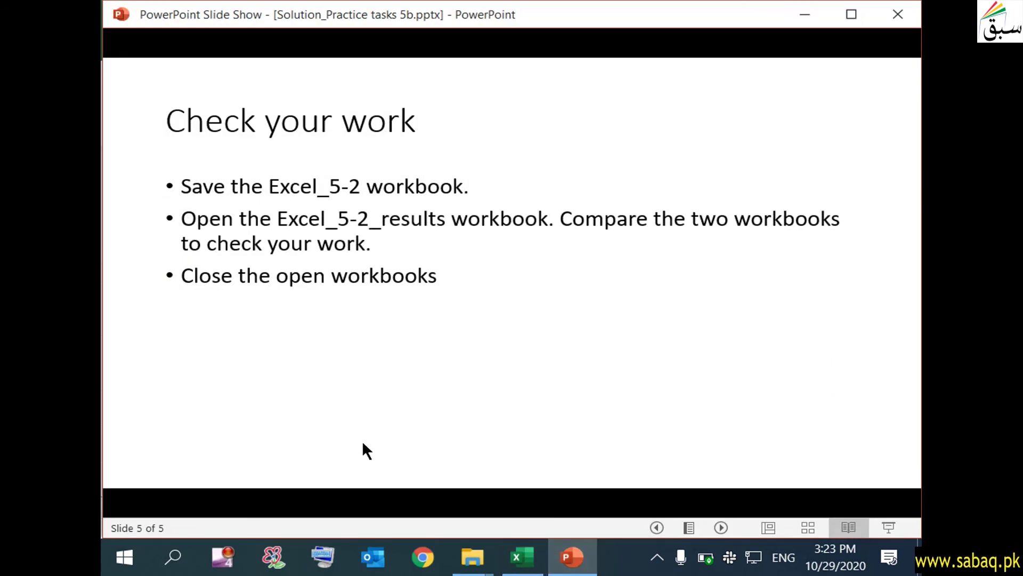
- End the slide show and view slide 1, Solution_Practice tasks 5.2, in Reading View
double_click(363, 442)
left_click(202, 198)
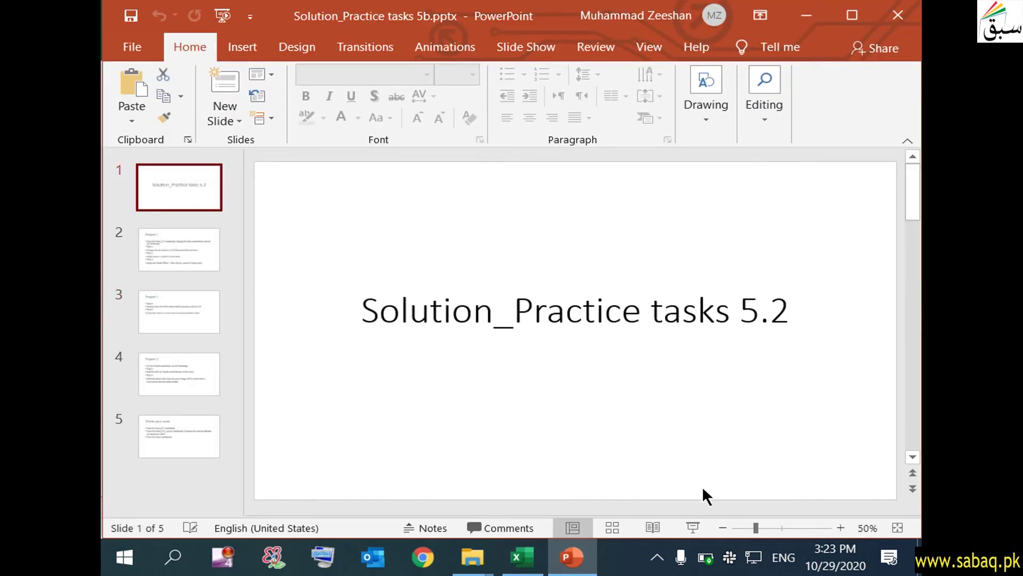
left_click(659, 523)
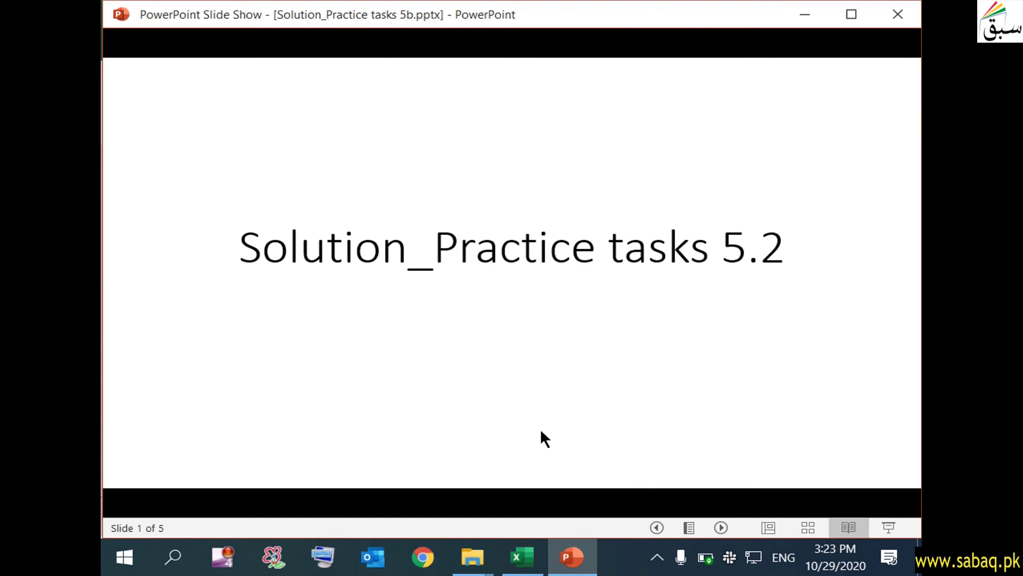